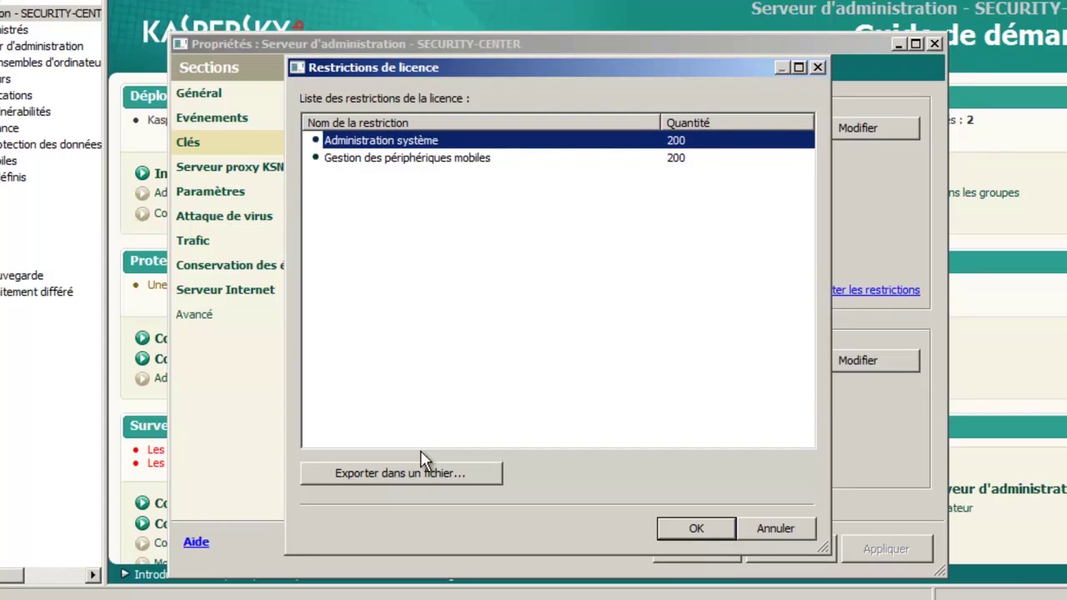
- Close the licence restrictions list and the Administration Server properties
left_click(669, 531)
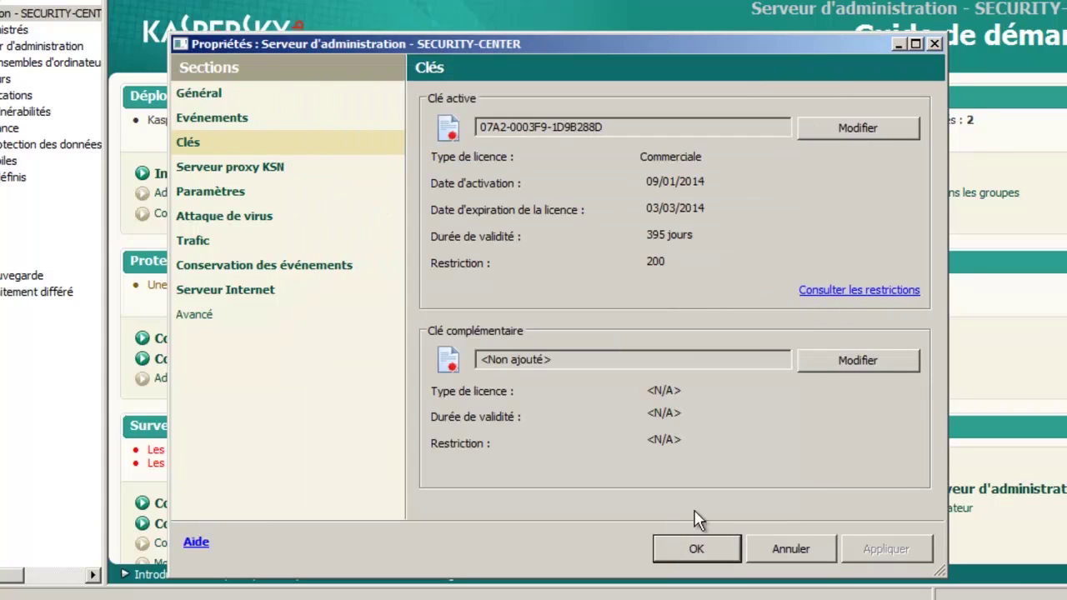
left_click(699, 548)
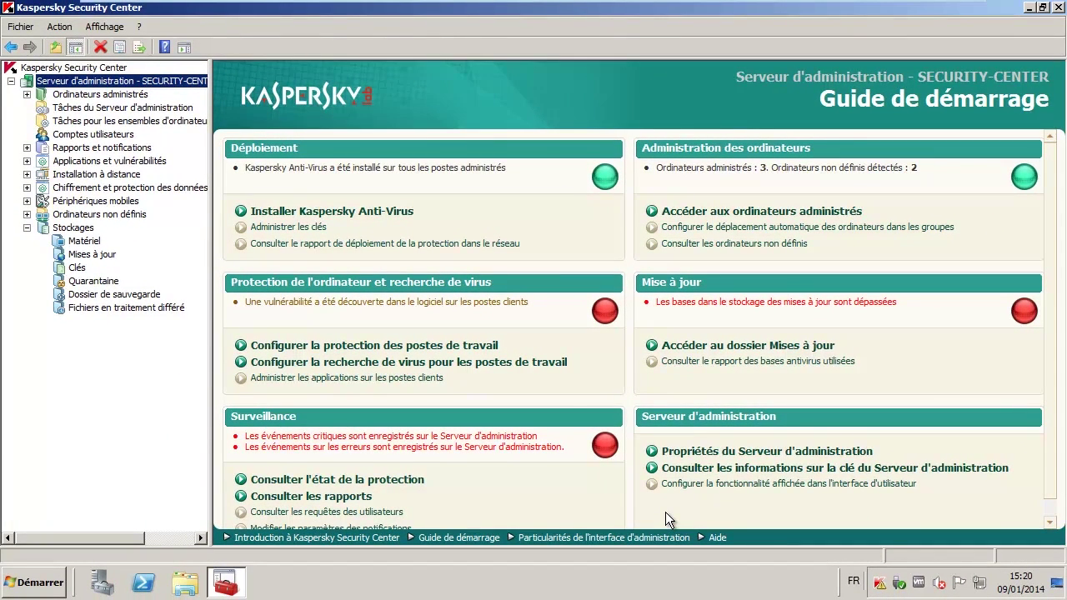
- Start the Assistant de démarrage rapide for the Administration Server and choose to add a key later
right_click(71, 82)
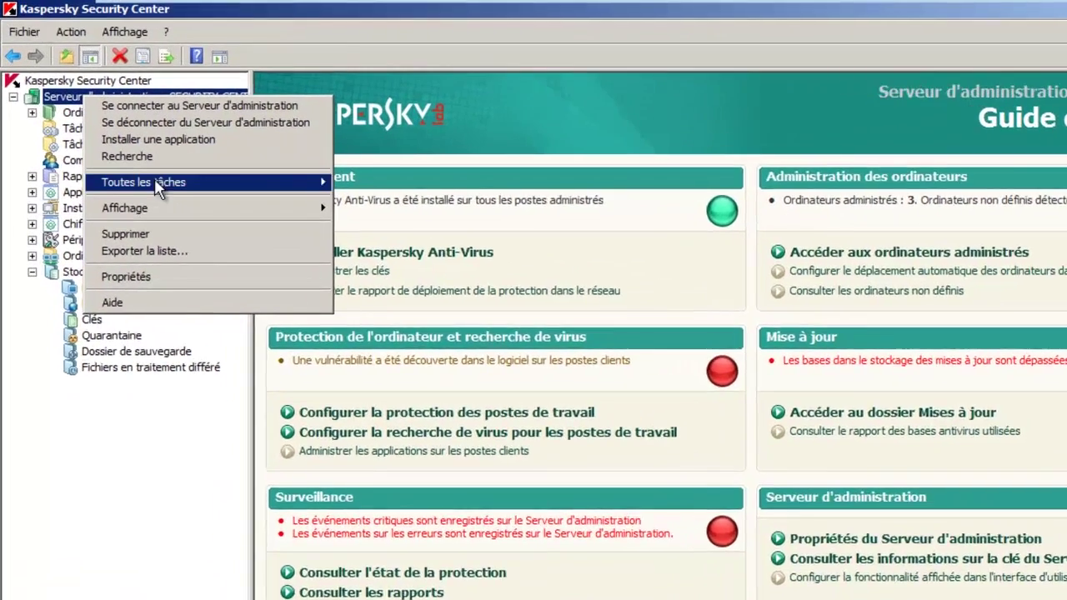
mouse_move(112, 153)
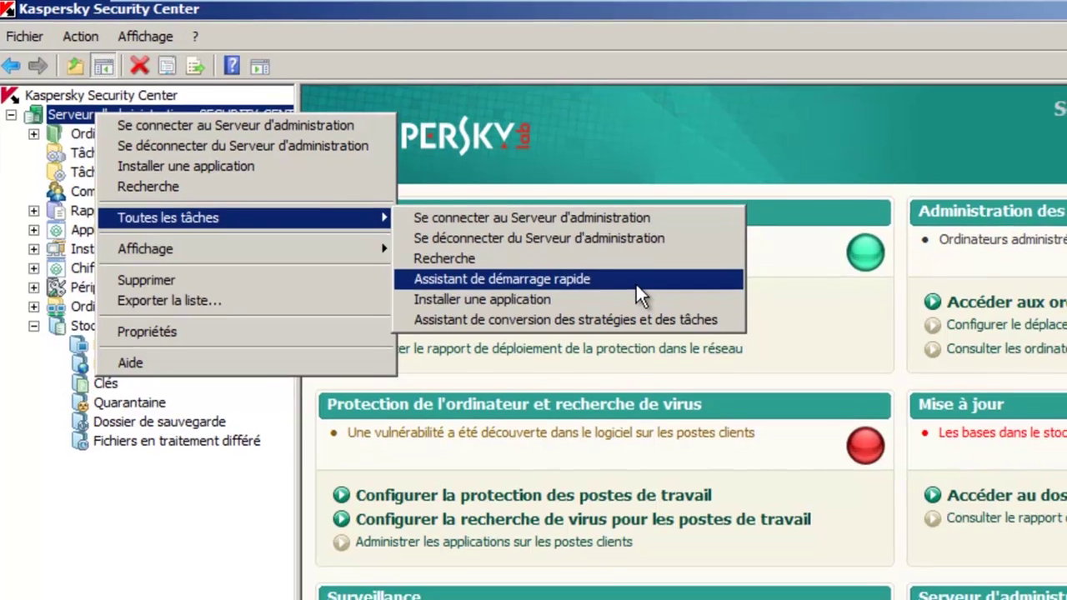
left_click(645, 289)
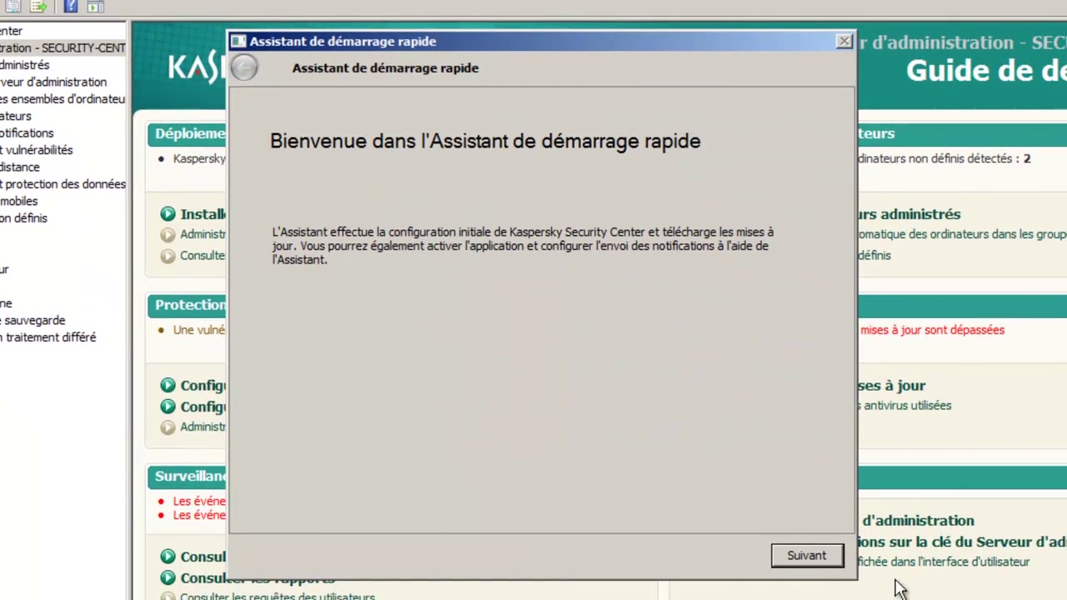
left_click(824, 562)
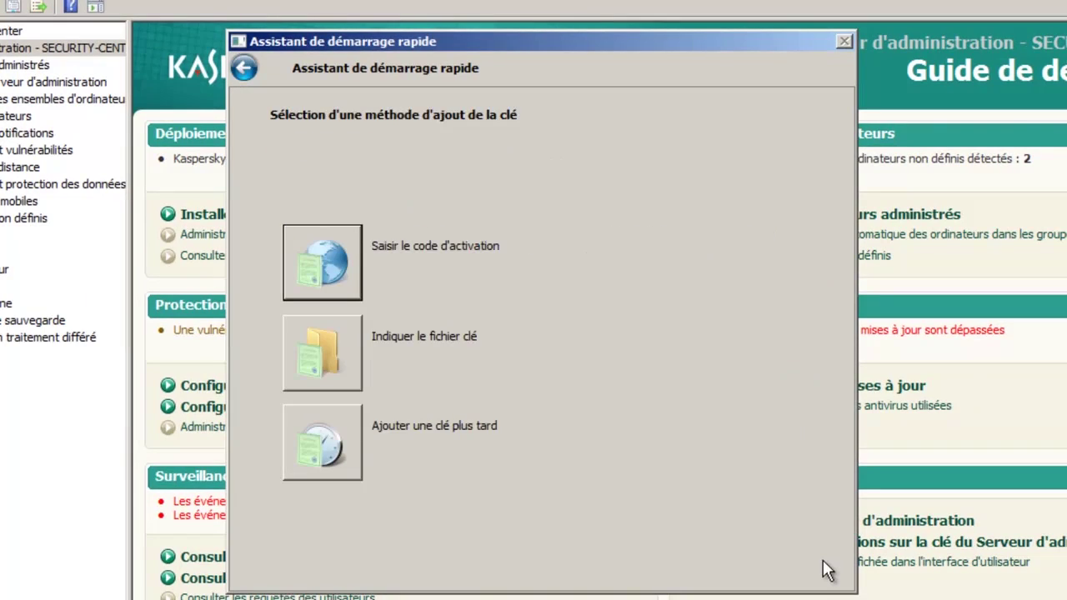
left_click(327, 456)
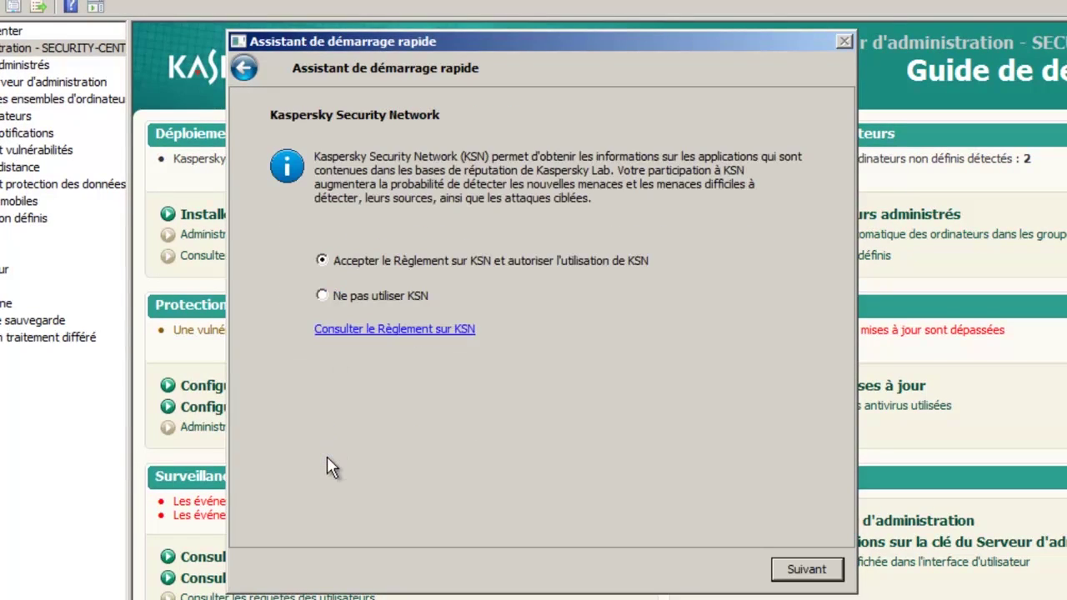
- Accept KSN use, then choose searching for and installing application updates with the Administration Server as the WSUS server
left_click(806, 569)
left_click(806, 570)
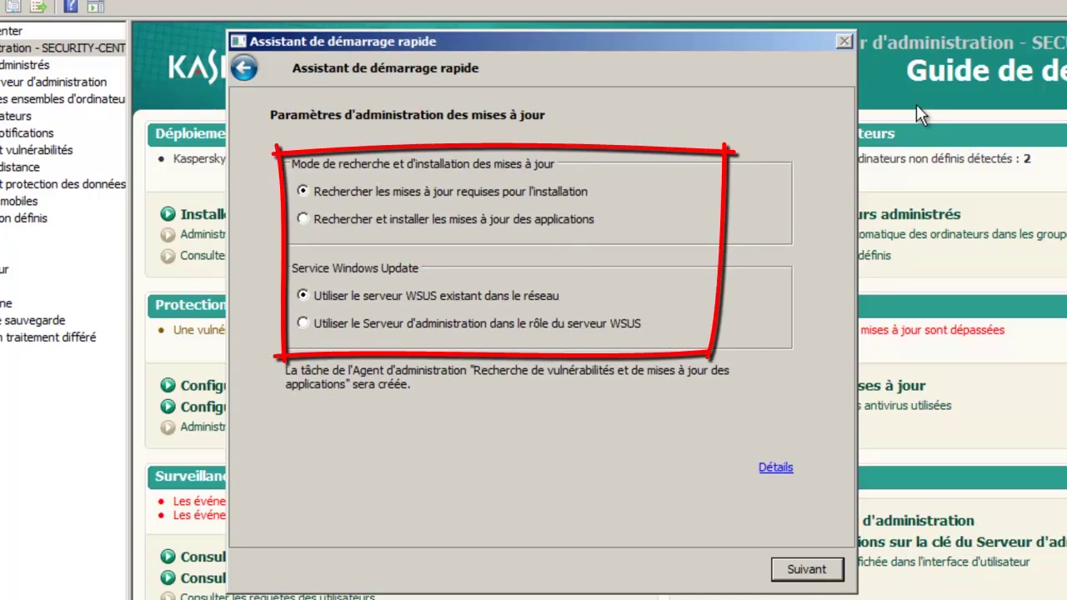
left_click(377, 217)
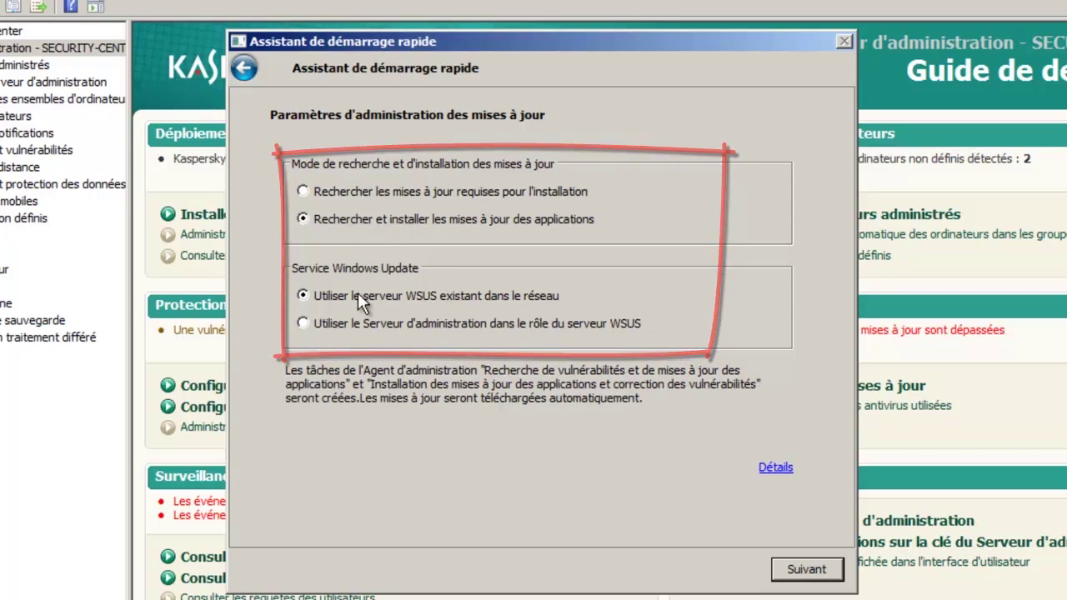
left_click(387, 323)
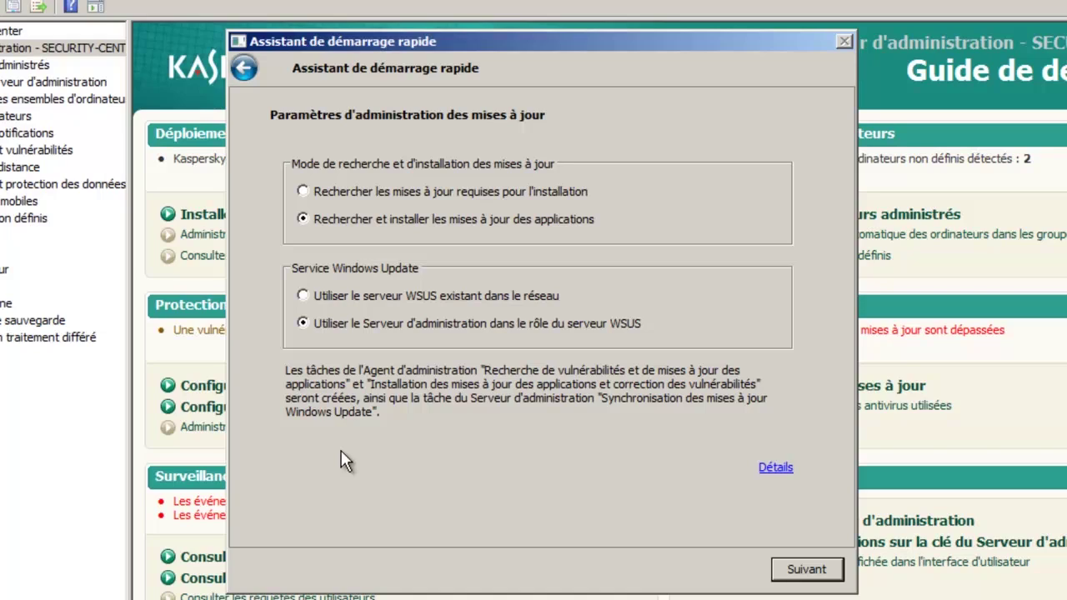
left_click(800, 572)
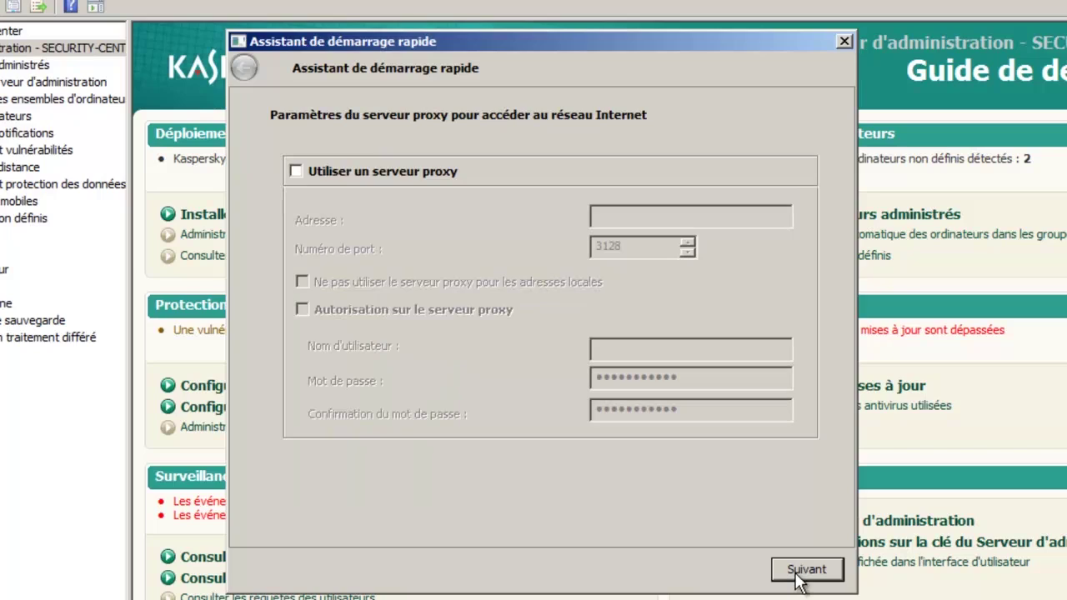
- Complete the quick start wizard without a proxy server and without running the protection deployment
left_click(799, 572)
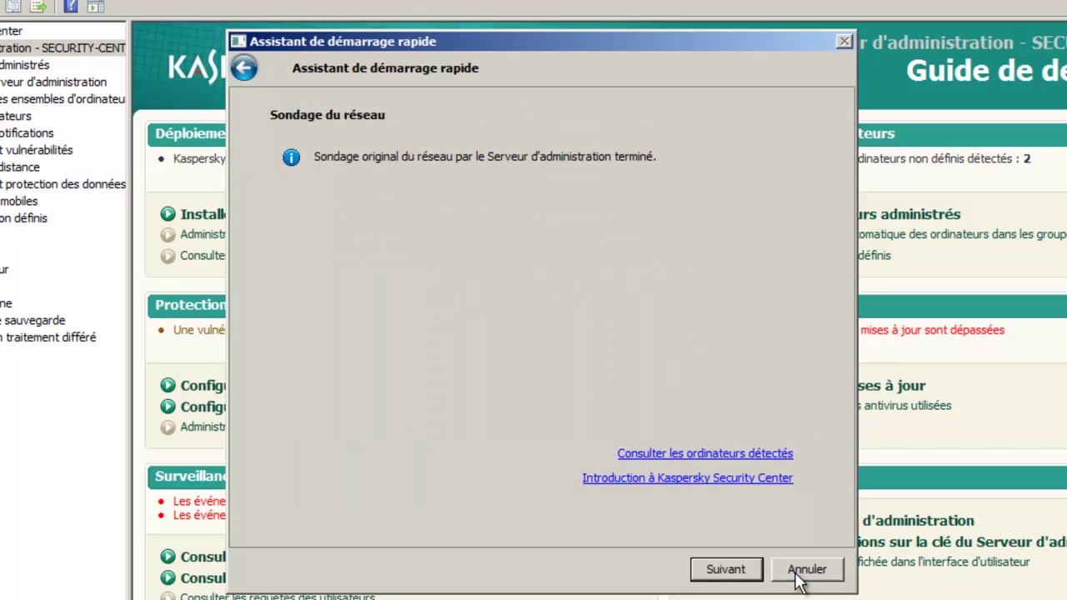
left_click(725, 571)
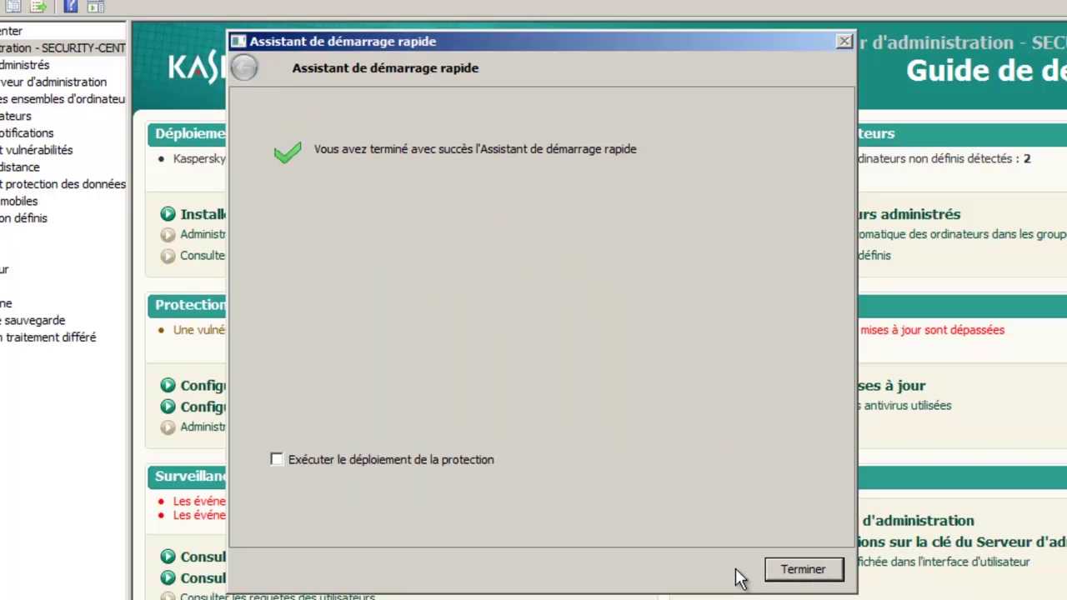
left_click(802, 570)
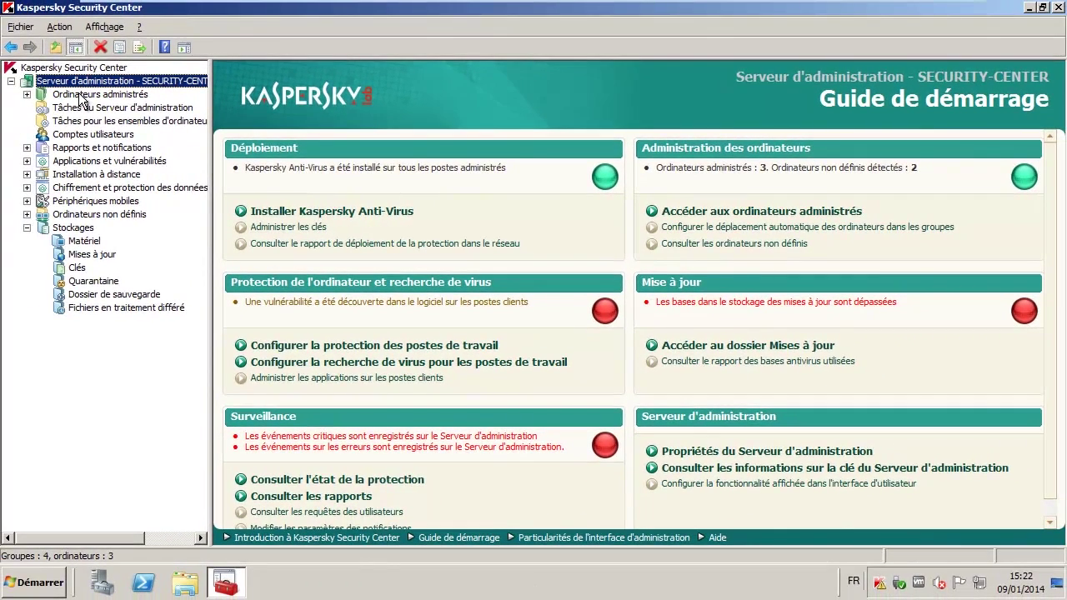
- Enable using the Administration Server as the WSUS server in the Agent d'administration policy of Ordinateurs administrés
left_click(82, 95)
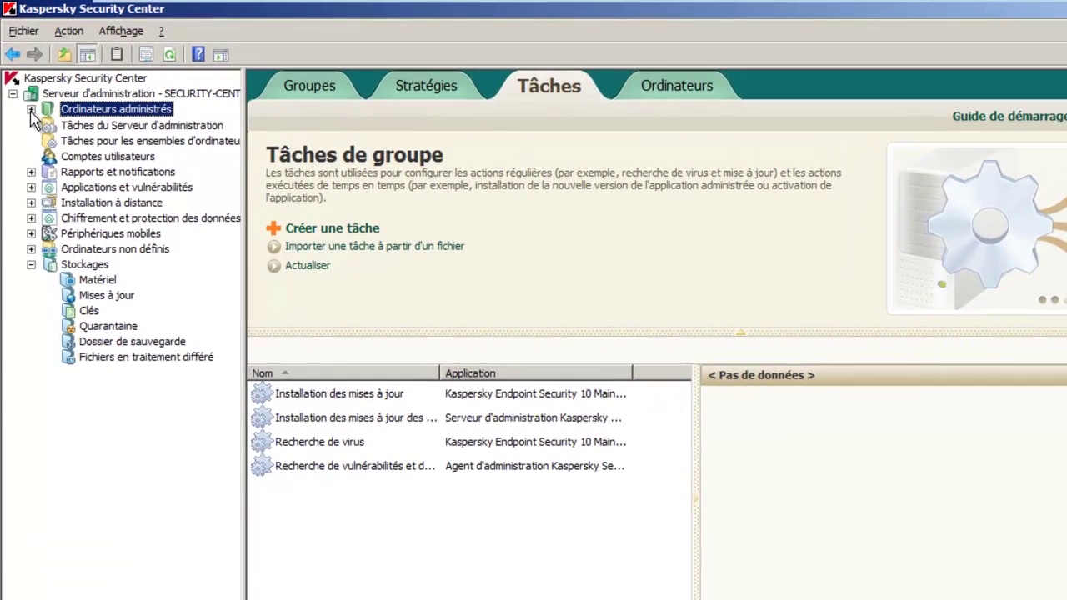
left_click(29, 101)
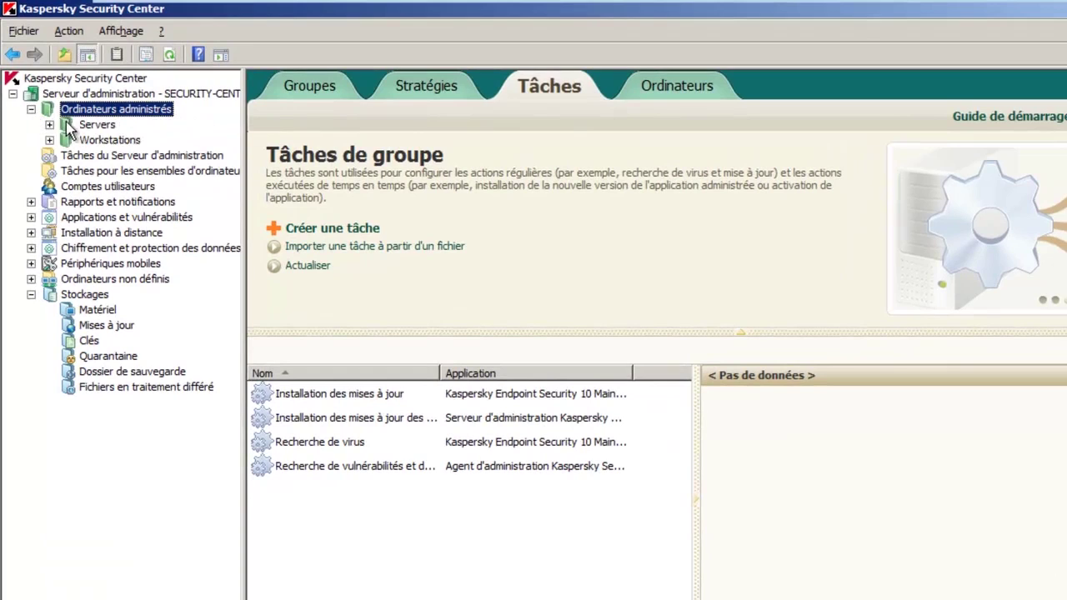
left_click(447, 90)
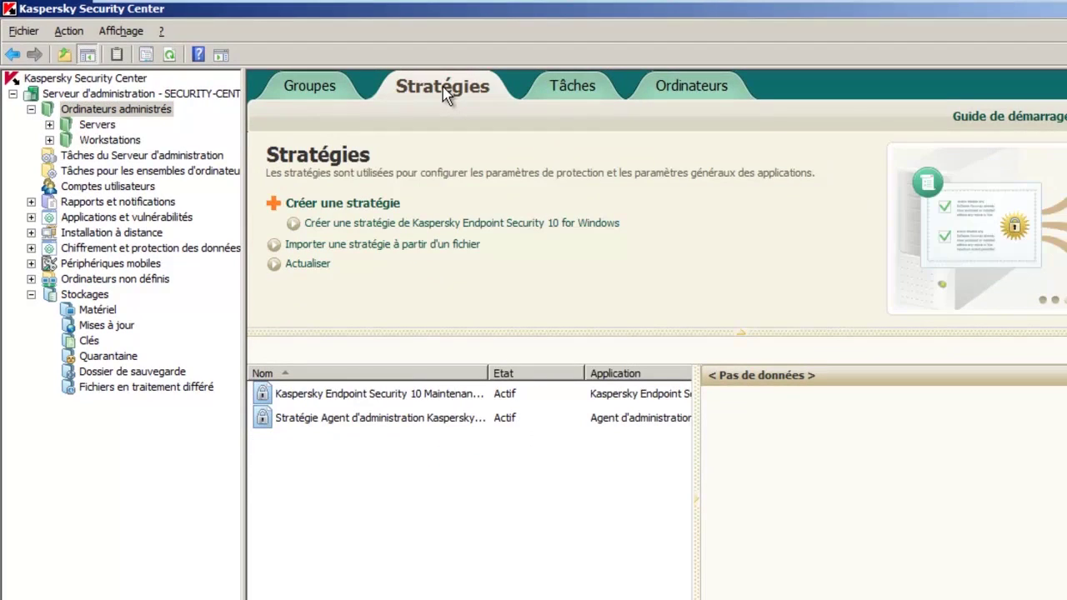
left_click(400, 419)
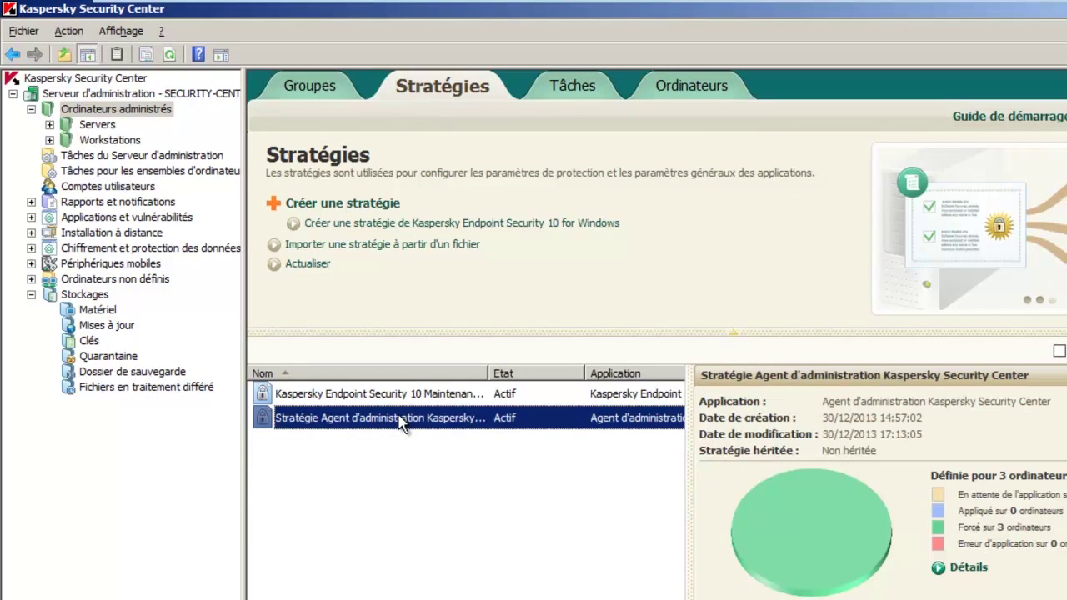
double_click(395, 419)
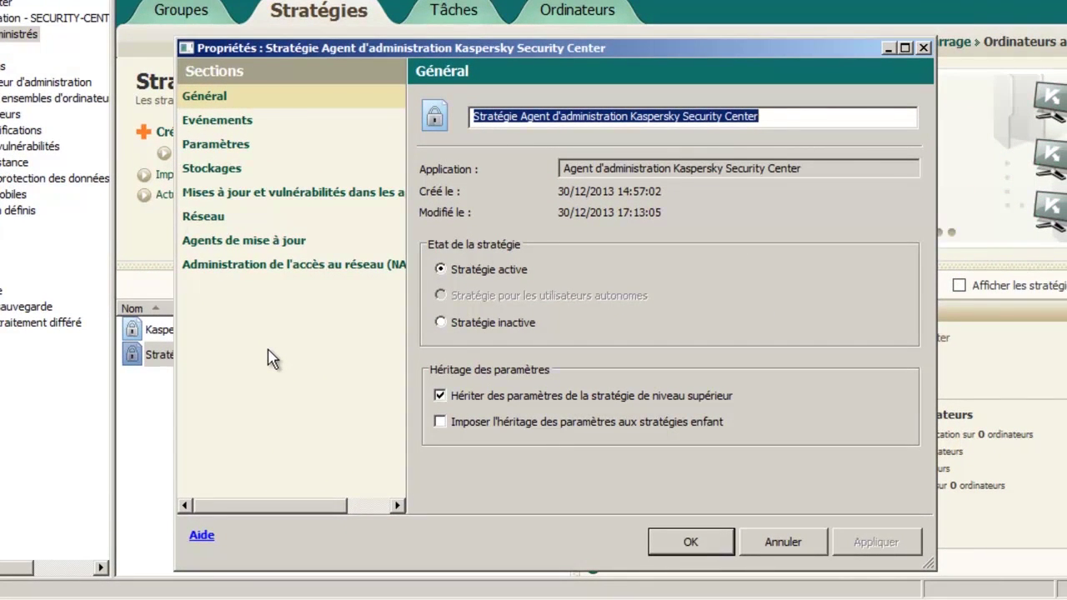
left_click(273, 195)
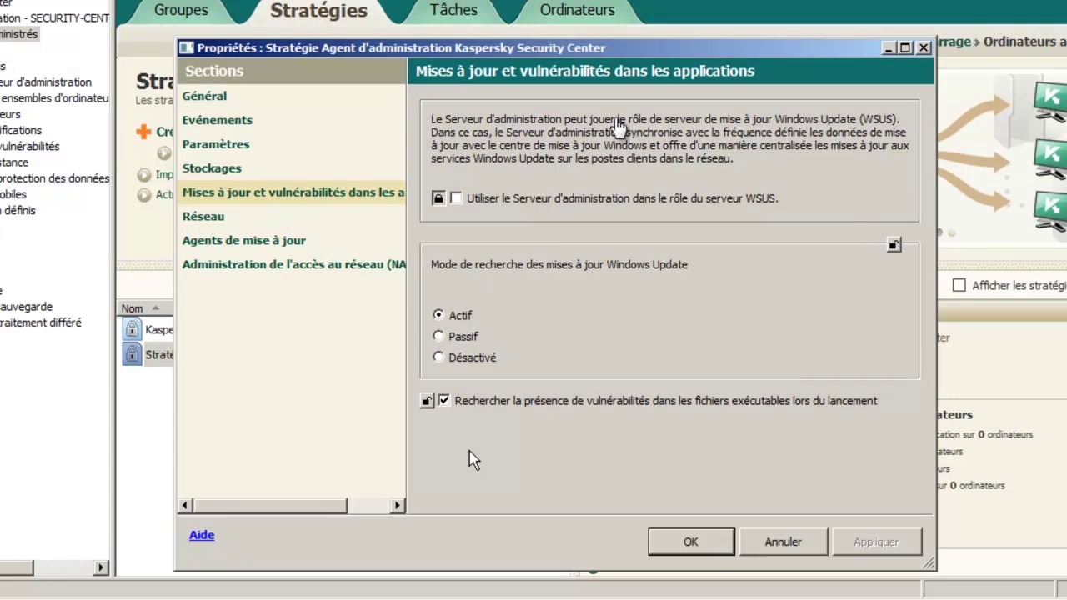
left_click(456, 200)
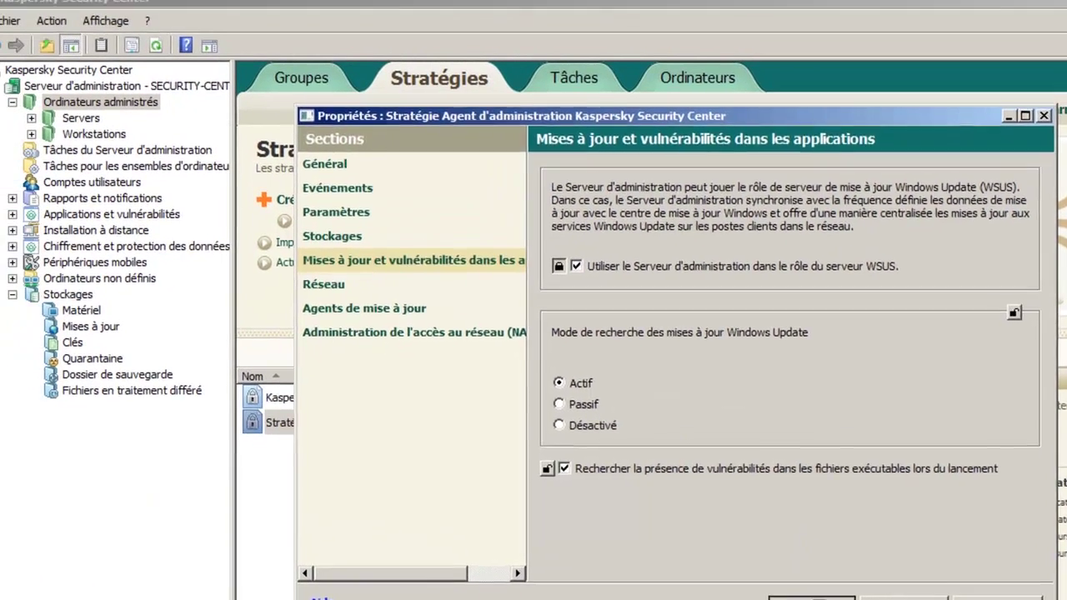
left_click(691, 542)
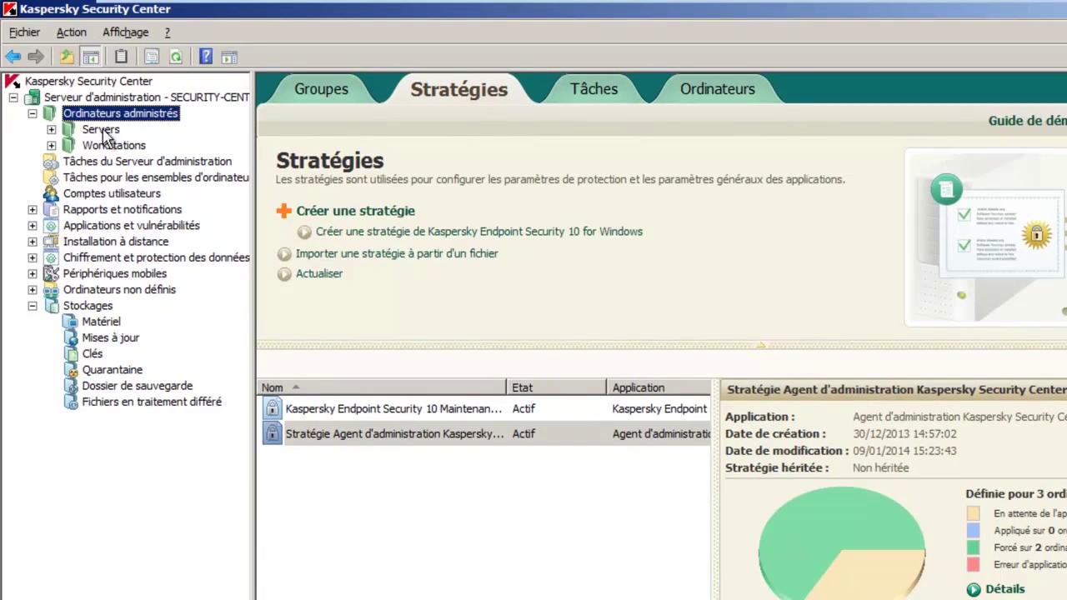
- Open the properties of the Synchronisation des mises à jour Windows Update task among the Administration Server tasks
left_click(104, 163)
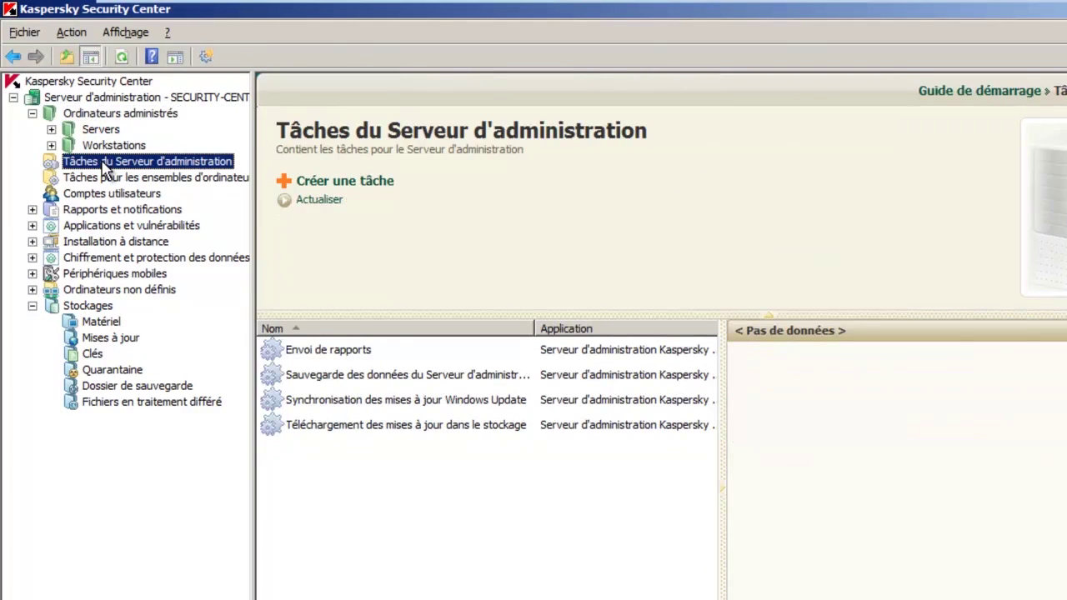
left_click(387, 426)
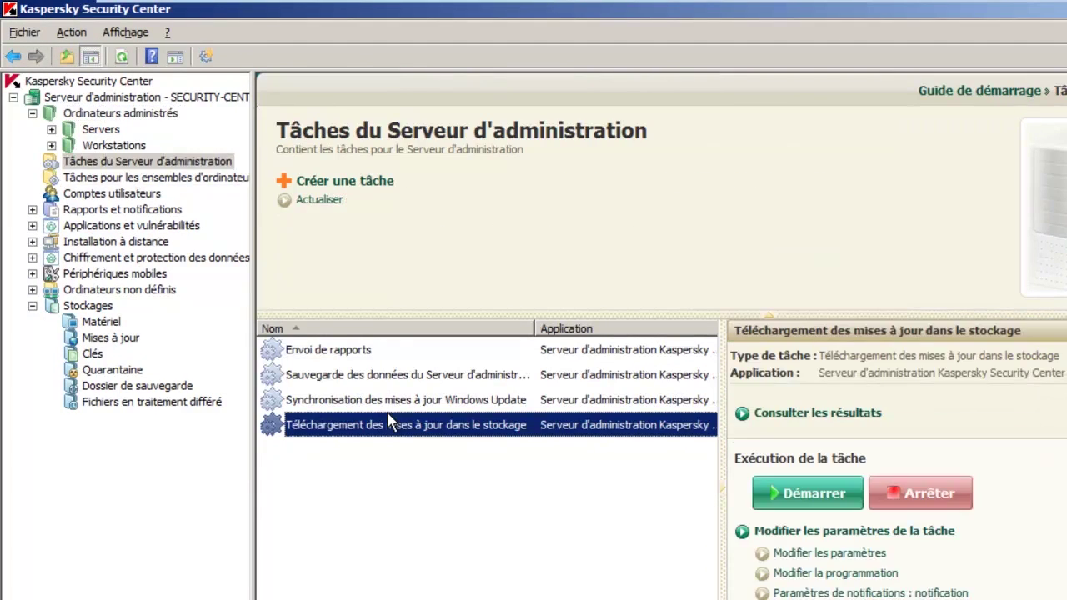
left_click(386, 402)
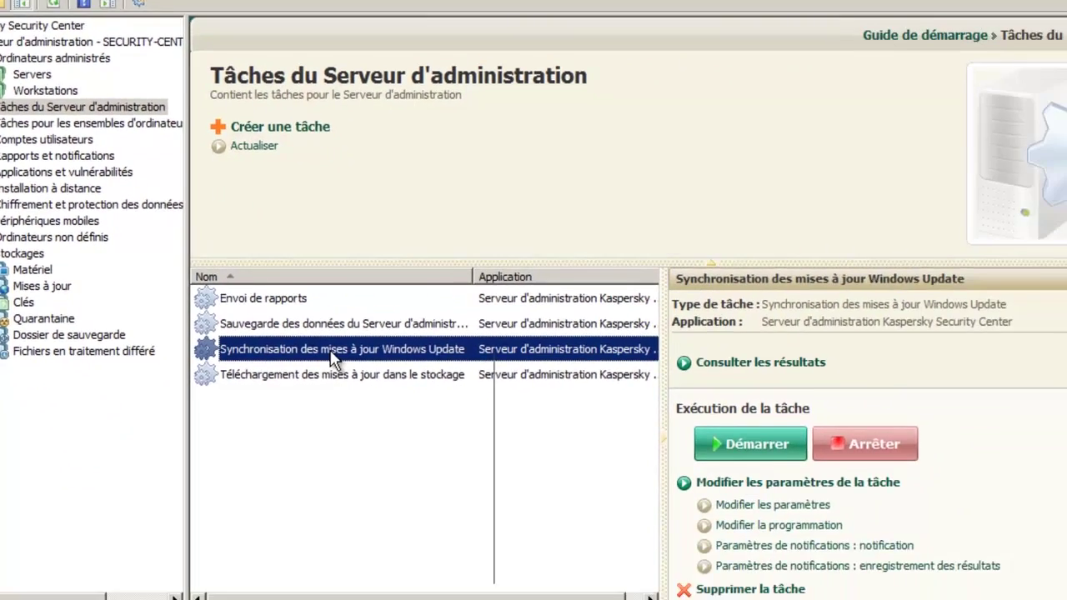
right_click(331, 353)
left_click(382, 571)
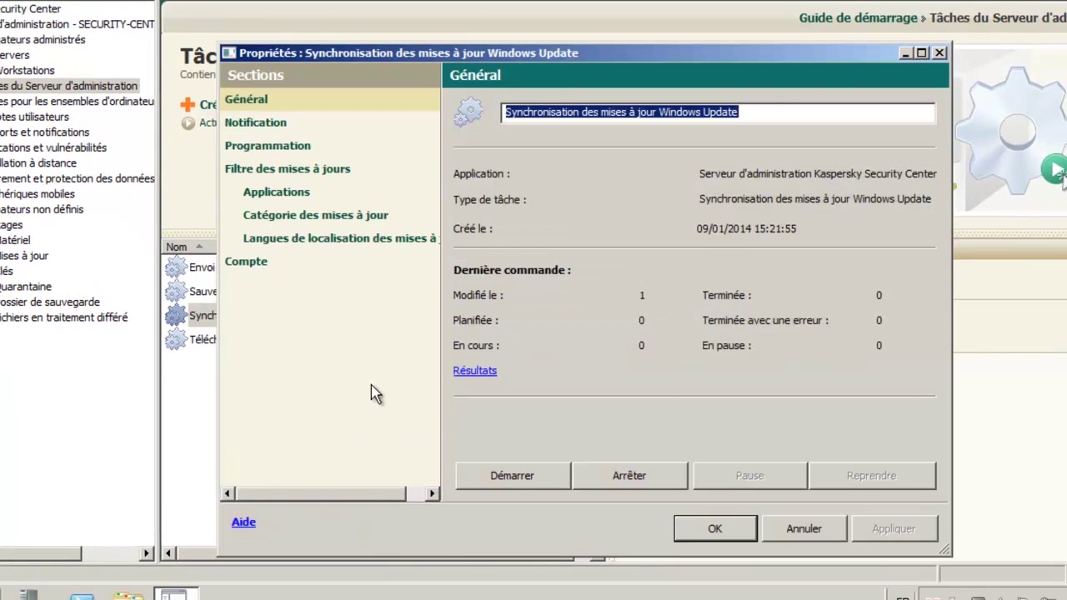
- Clear the Microsoft products in the task's application filter and select the Windows versions for update download
left_click(276, 192)
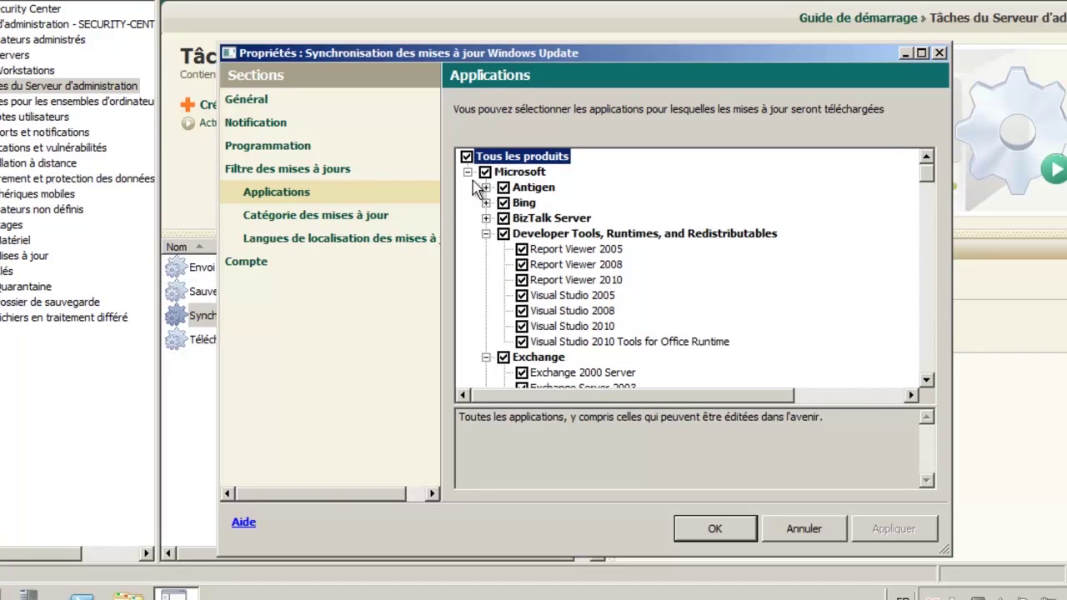
left_click(485, 173)
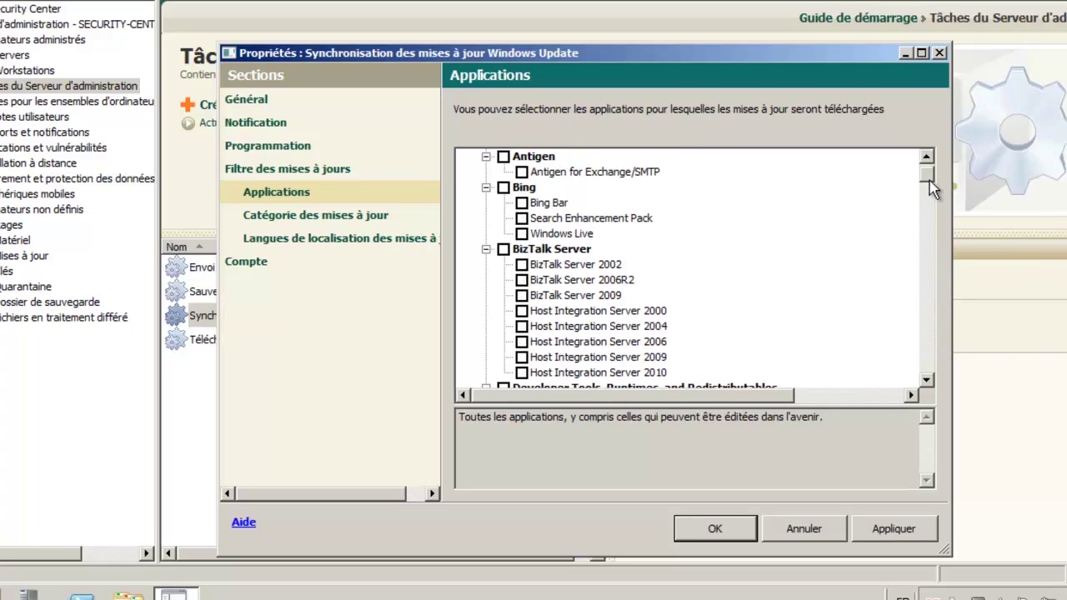
left_click_drag(931, 188, 934, 357)
left_click(503, 218)
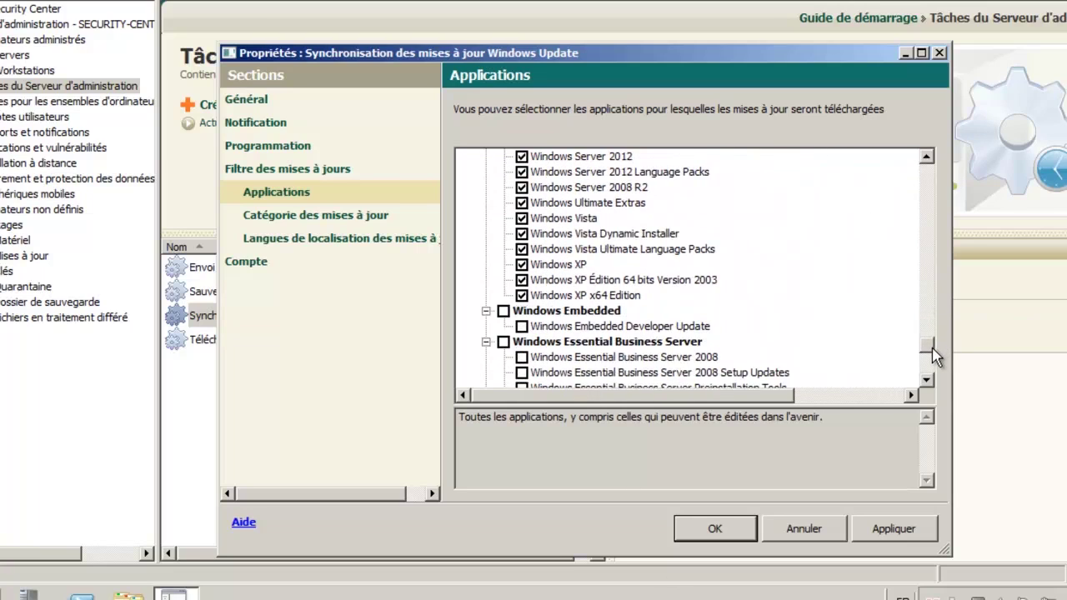
left_click(522, 265)
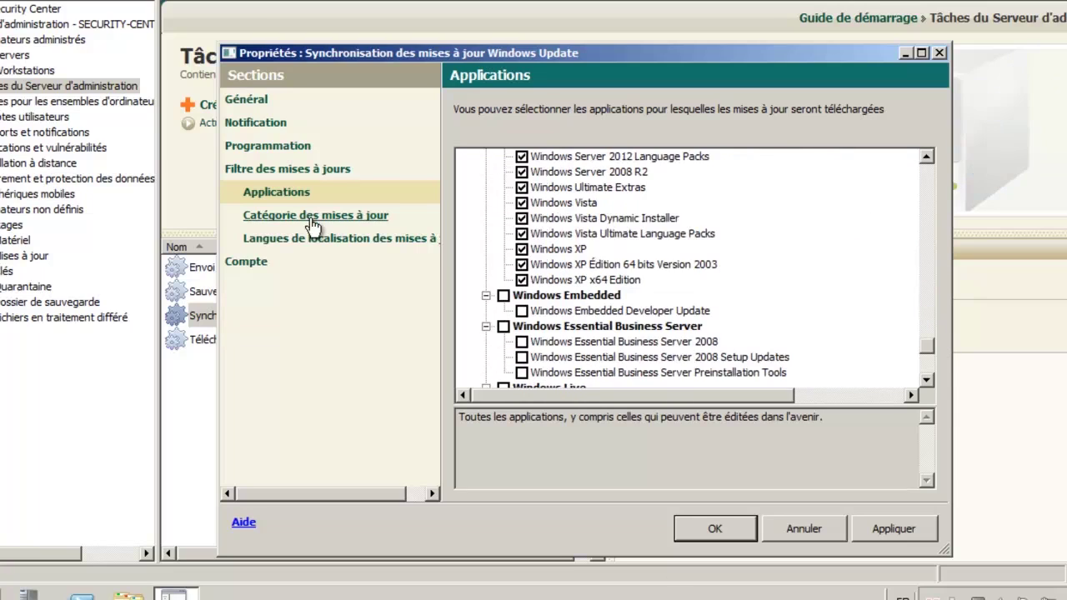
- Limit the update languages to French (France) and save the task with all update categories selected
left_click(312, 247)
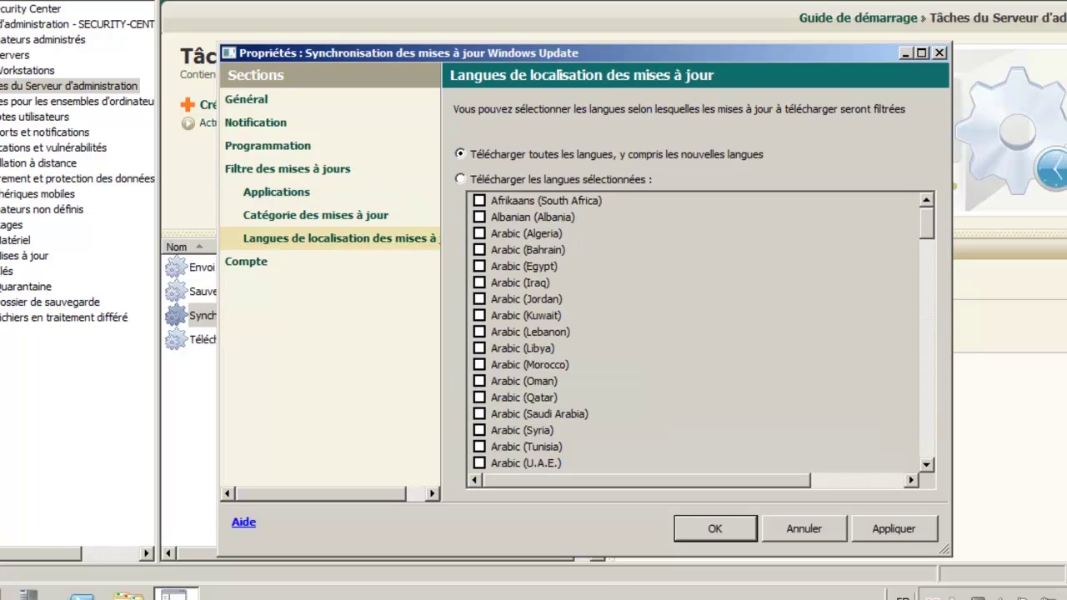
left_click(461, 178)
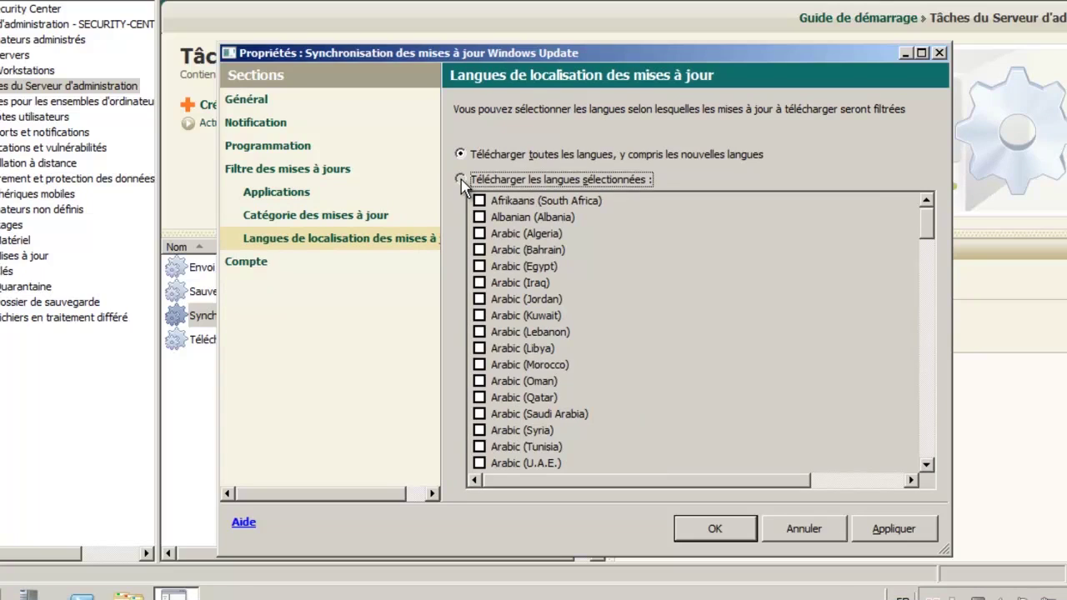
left_click_drag(927, 222, 931, 322)
left_click(479, 282)
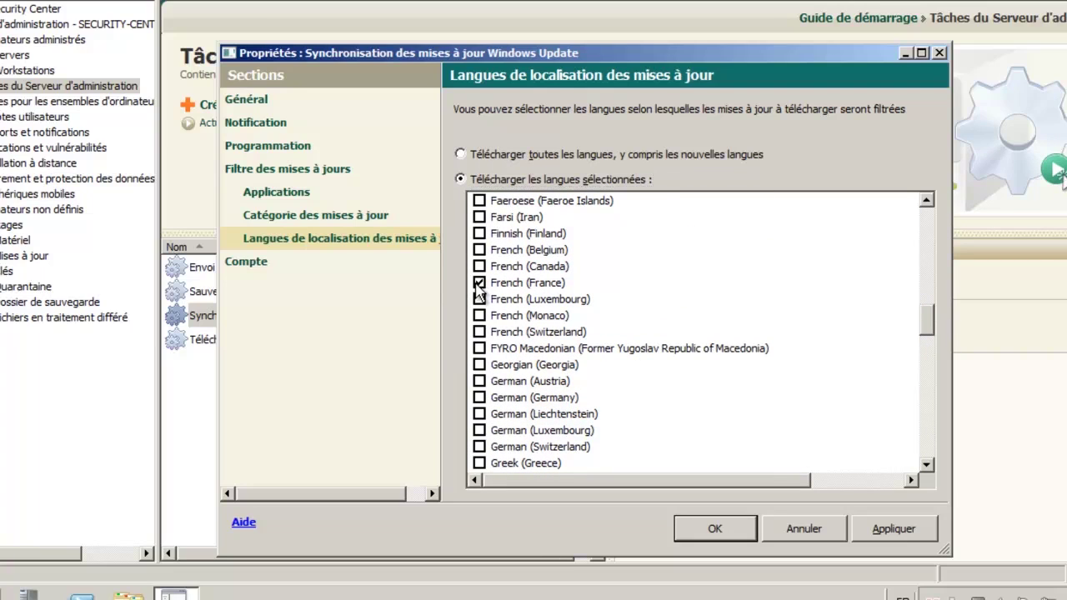
left_click(353, 219)
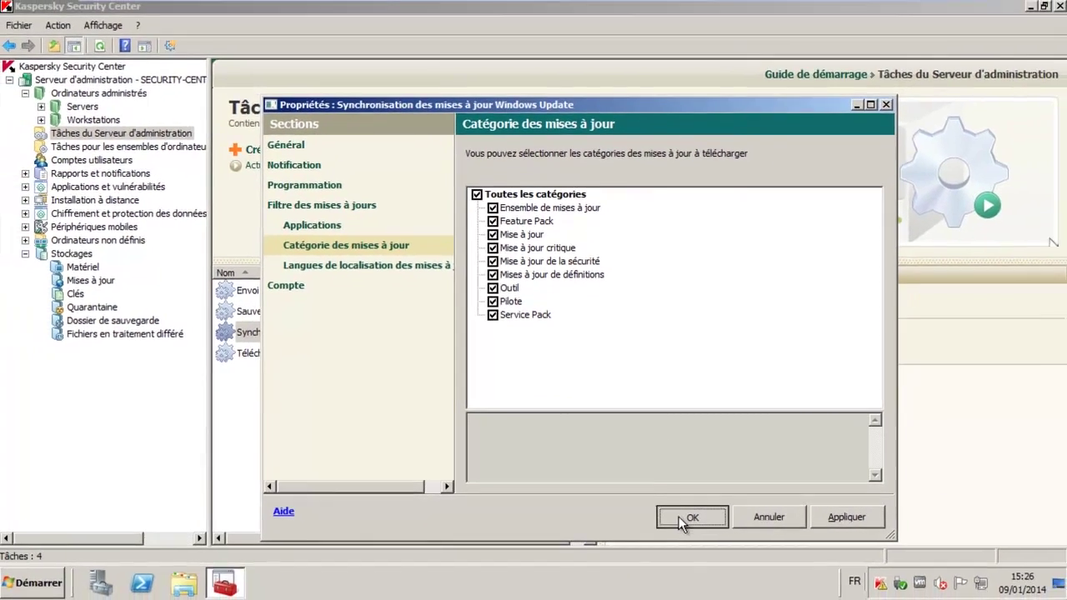
left_click(716, 528)
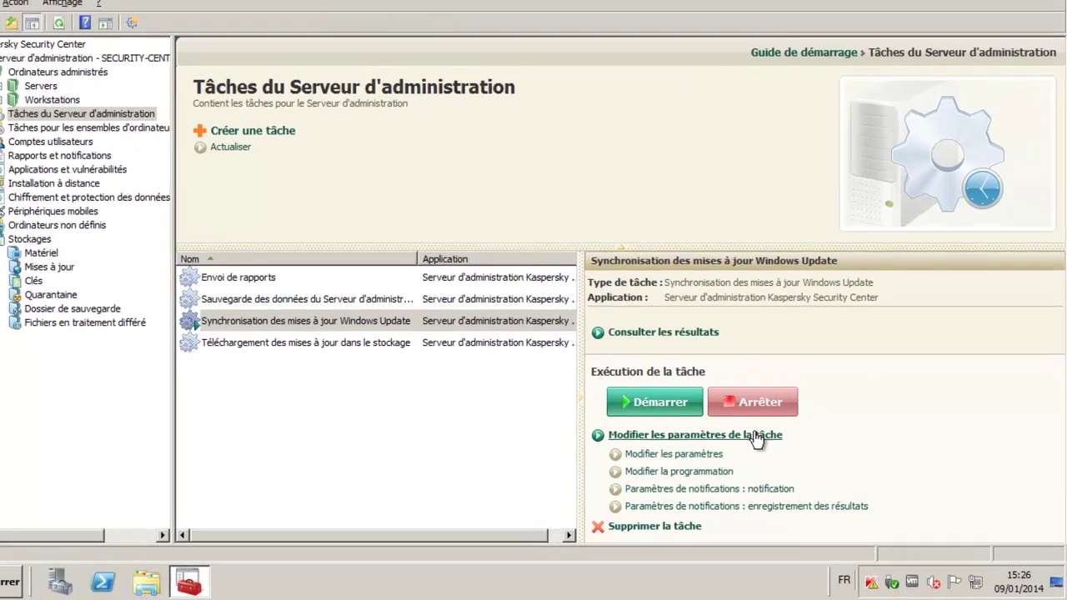
- Run the Synchronisation des mises à jour Windows Update task and select it in the list once it finishes
left_click(676, 410)
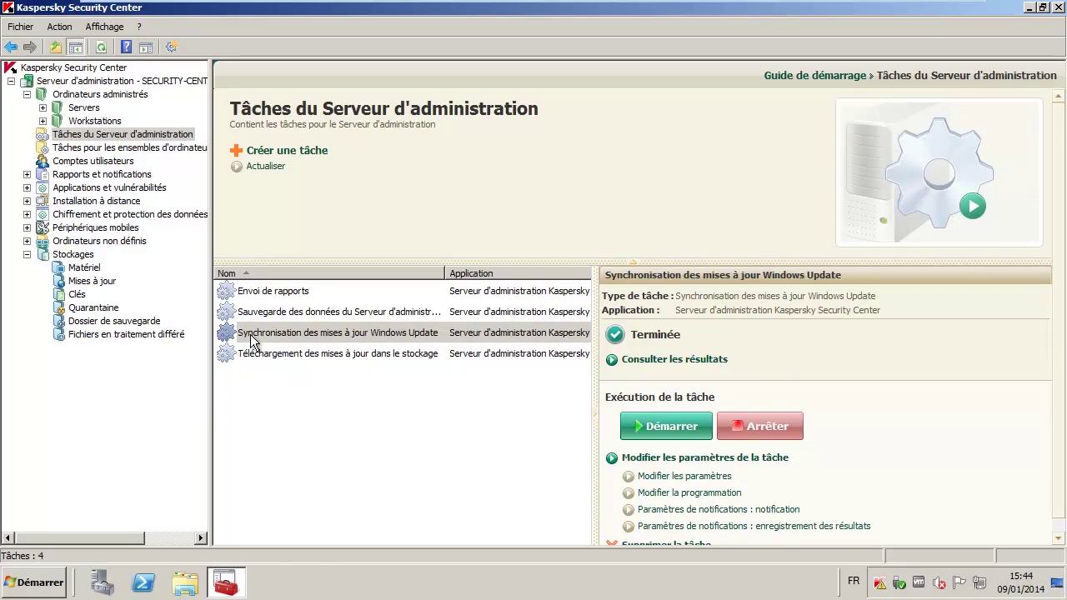
left_click(253, 337)
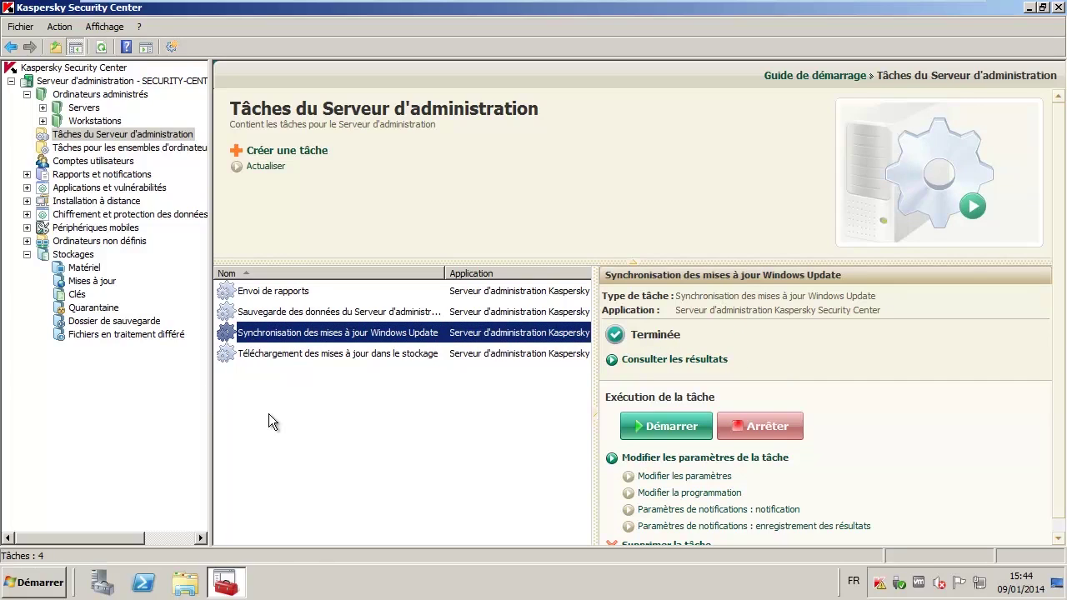
- Start the Recherche de vulnérabilités et de mises à jour des applications group task of Ordinateurs administrés
left_click(104, 95)
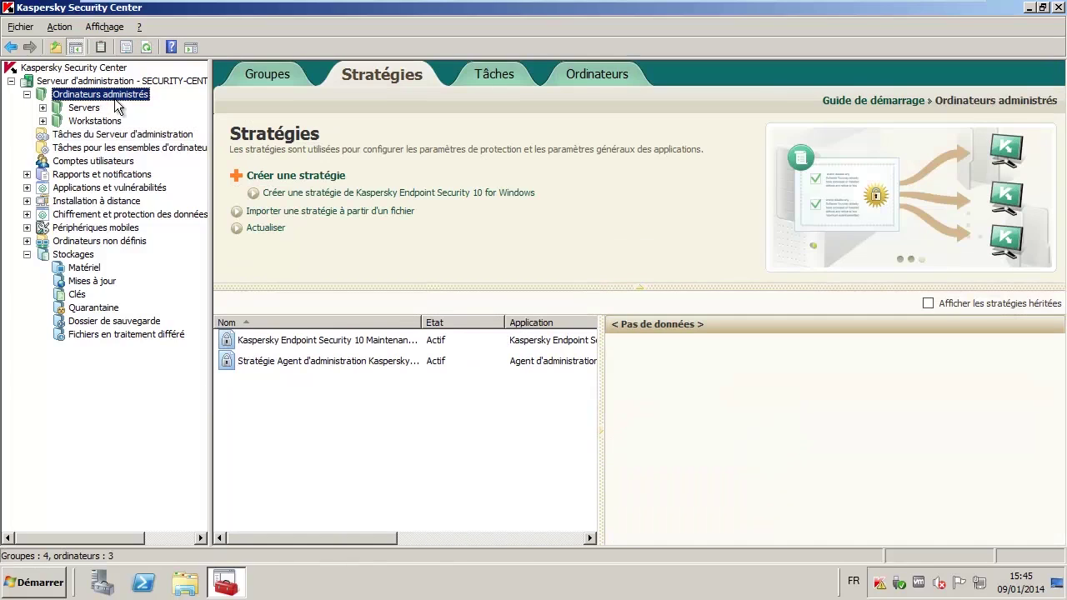
left_click(491, 77)
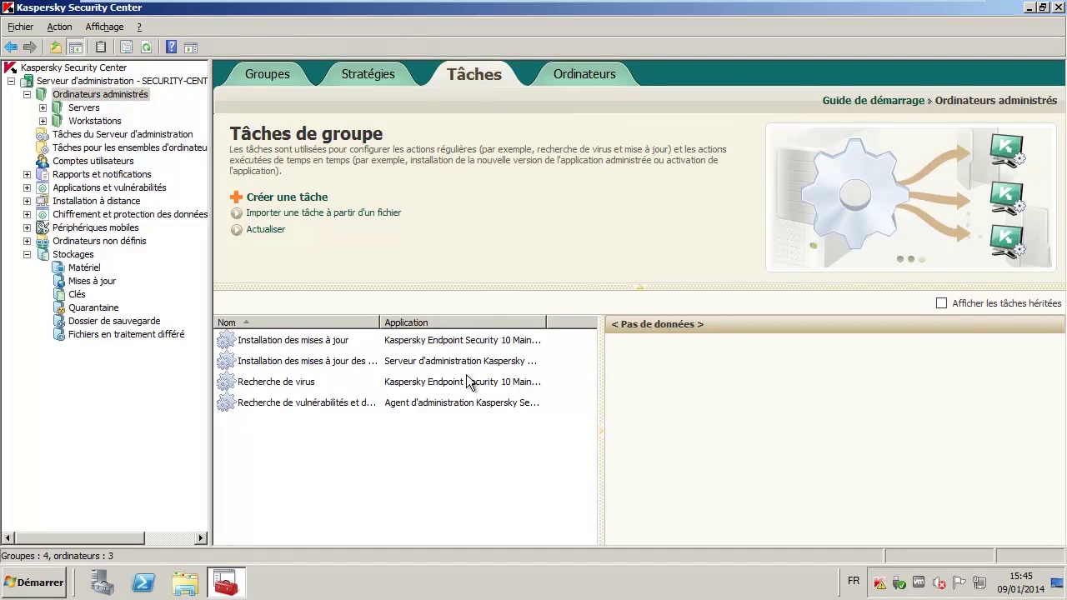
left_click_drag(375, 318, 434, 318)
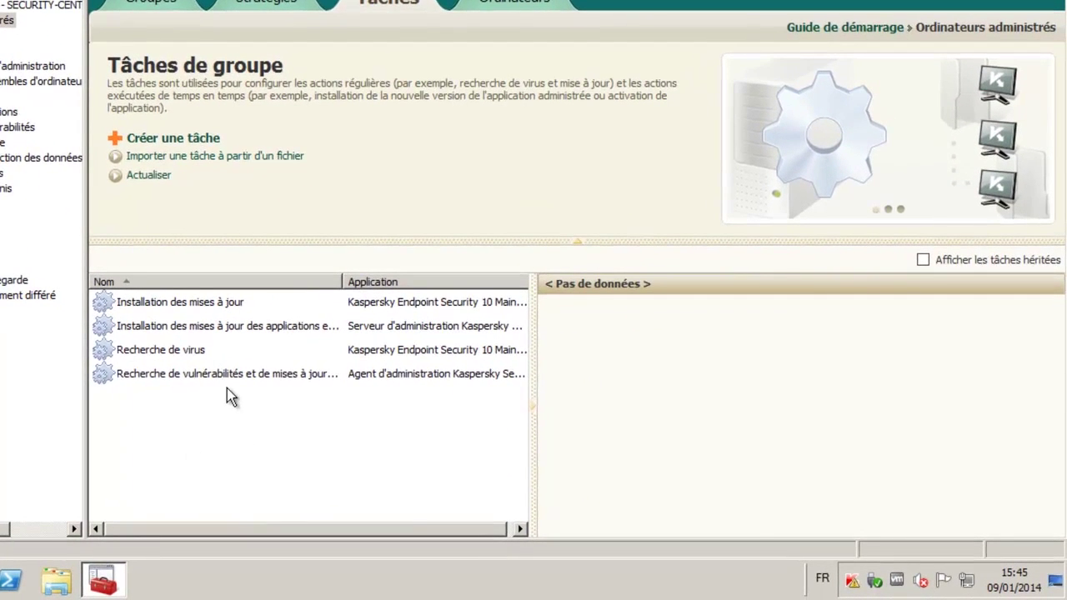
left_click(229, 375)
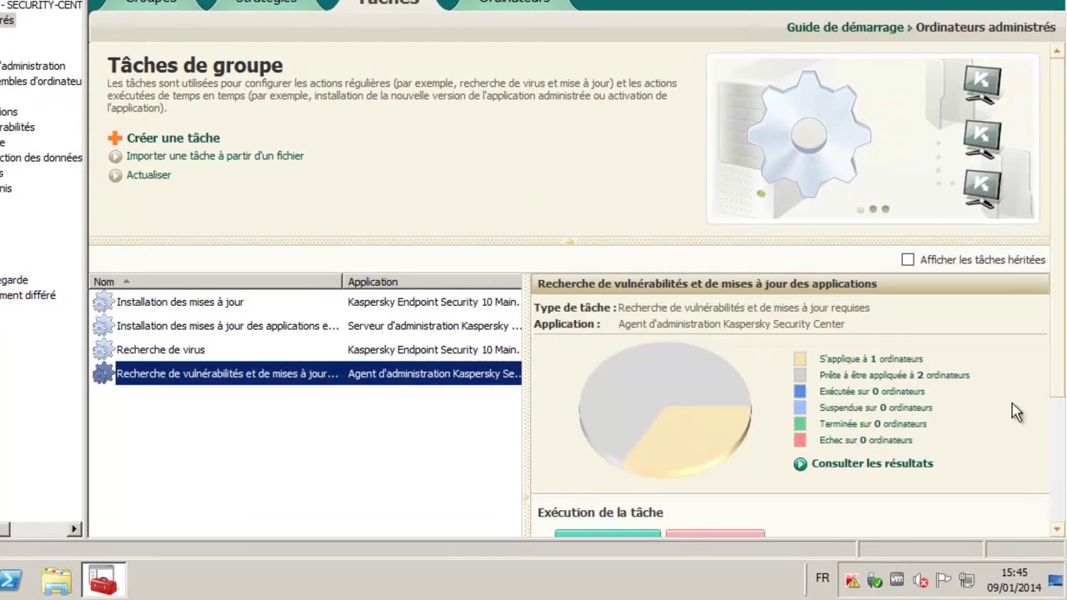
scroll(1060, 440, "down", 3)
left_click(632, 445)
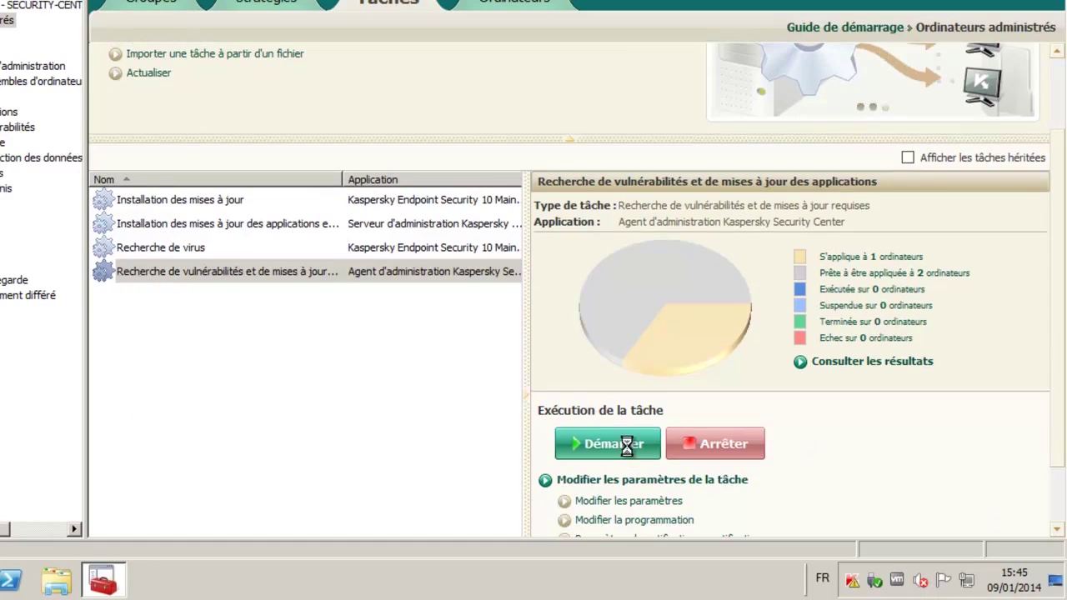
left_click(656, 462)
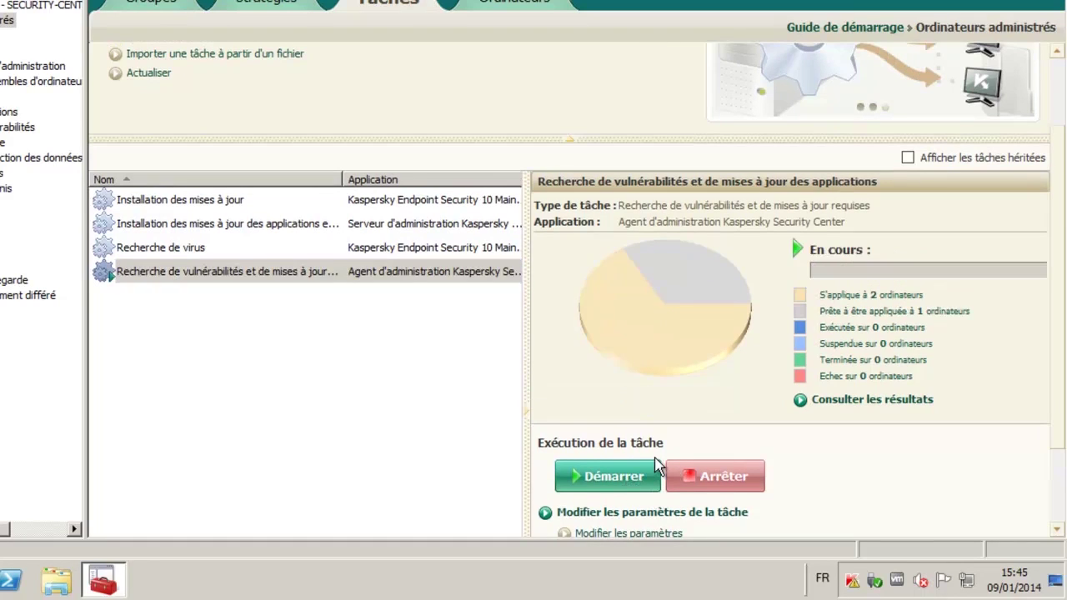
- Review the schedule and parameters in the properties of the Recherche de vulnérabilités et de mises à jour des applications task
left_click(180, 275)
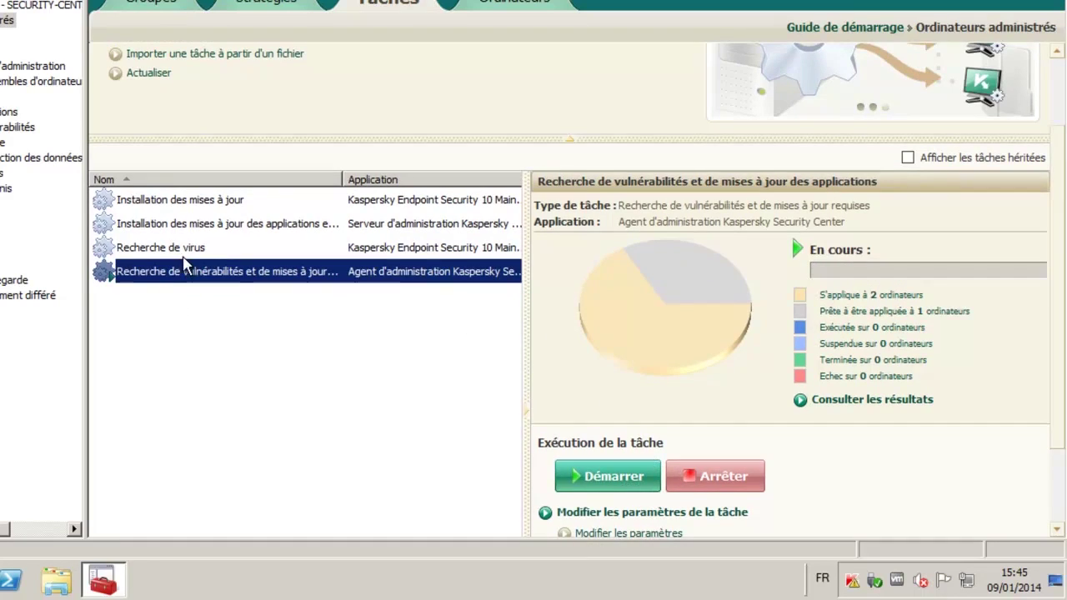
right_click(180, 275)
left_click(227, 507)
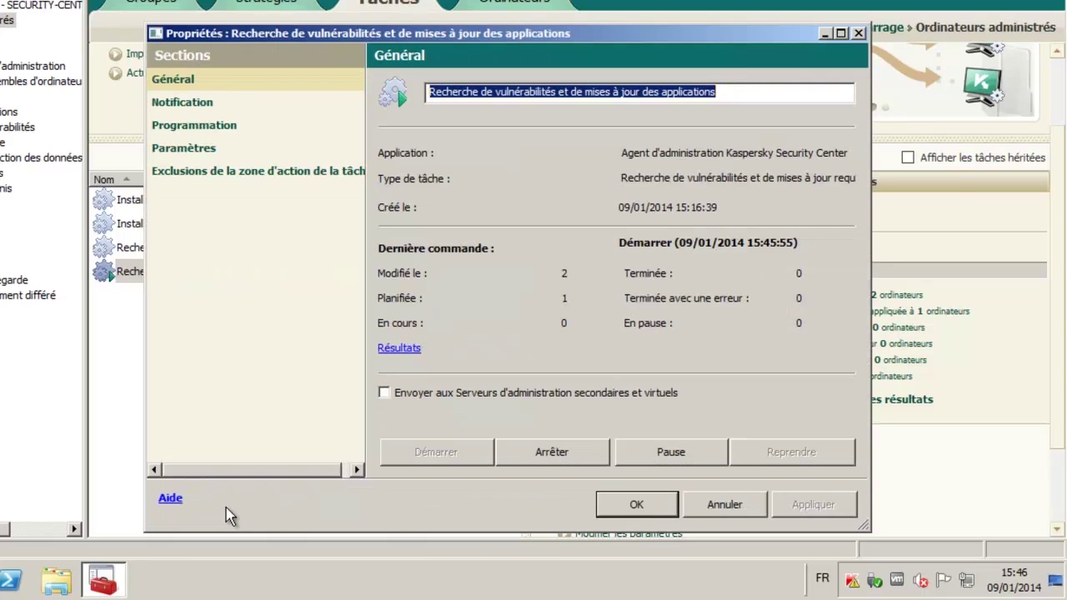
left_click(192, 125)
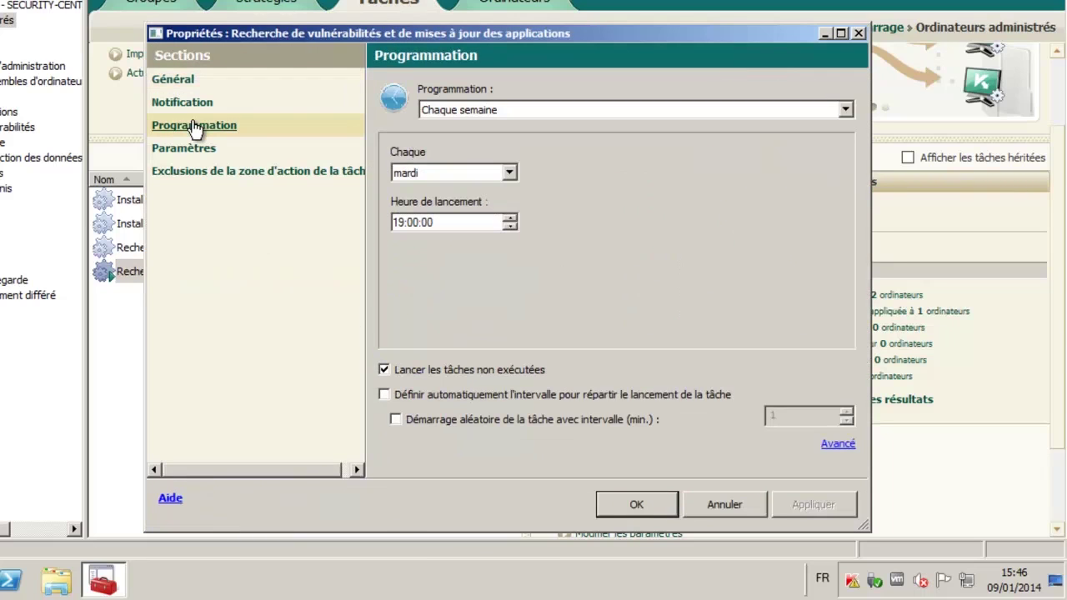
left_click(187, 148)
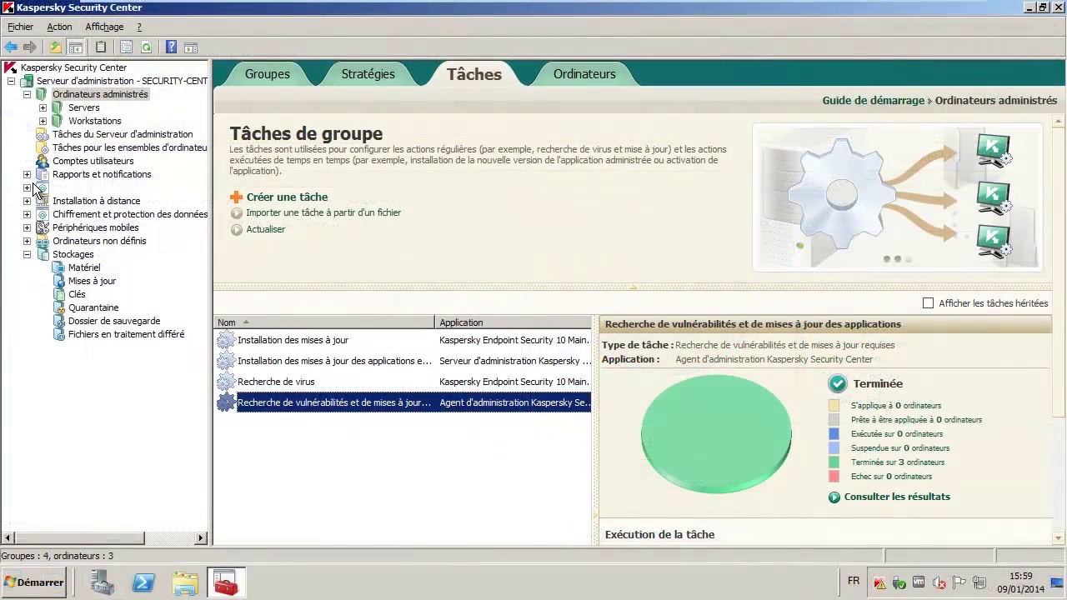
- Accept all the marked licence agreements for updates in Mises à jour du logiciel under Applications et vulnérabilités
left_click(28, 187)
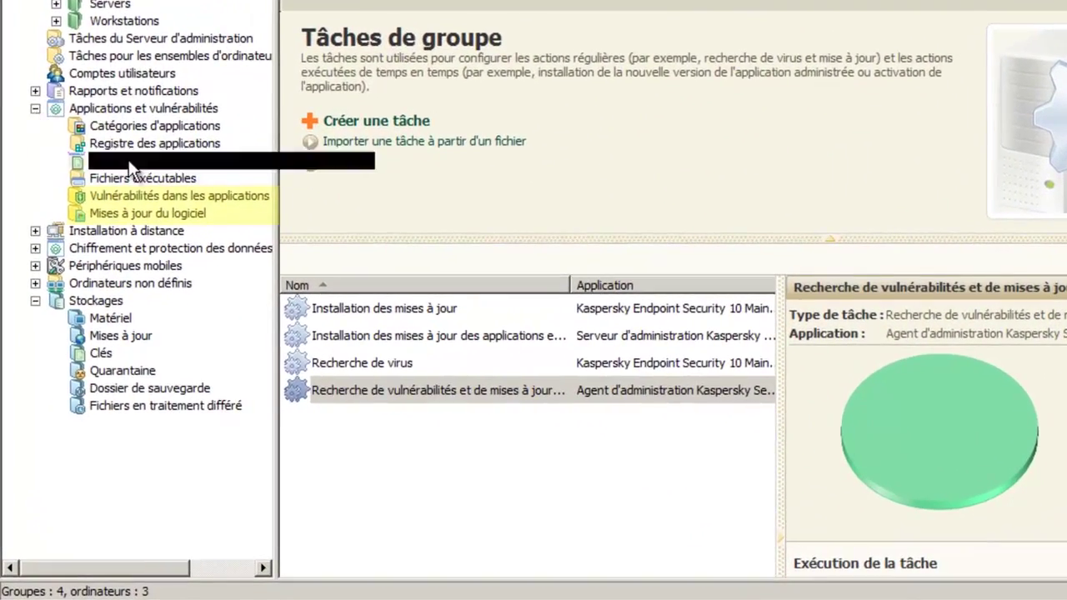
left_click(146, 210)
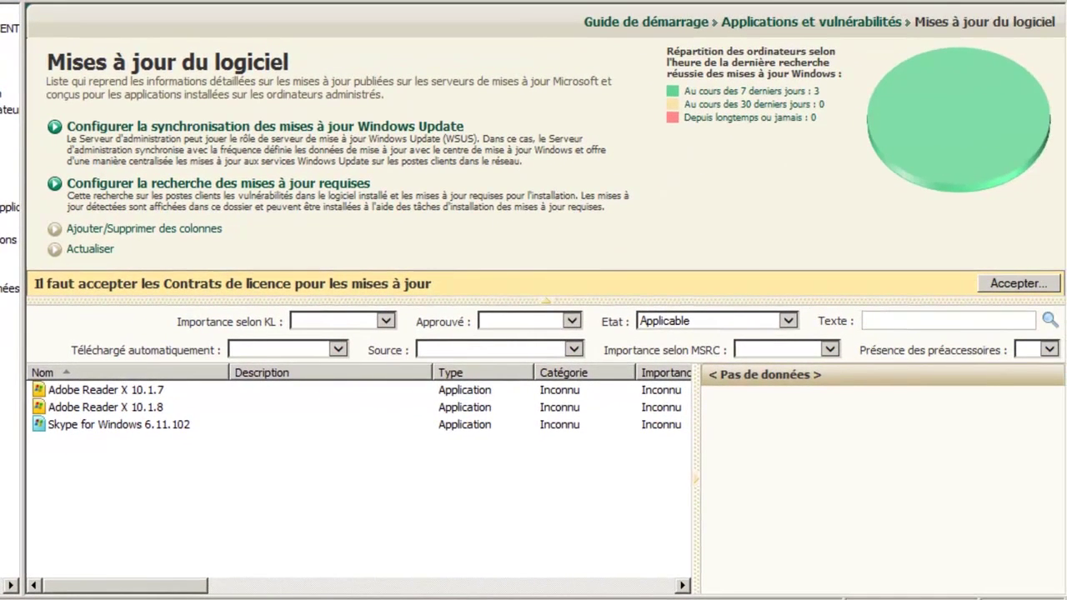
left_click(1025, 286)
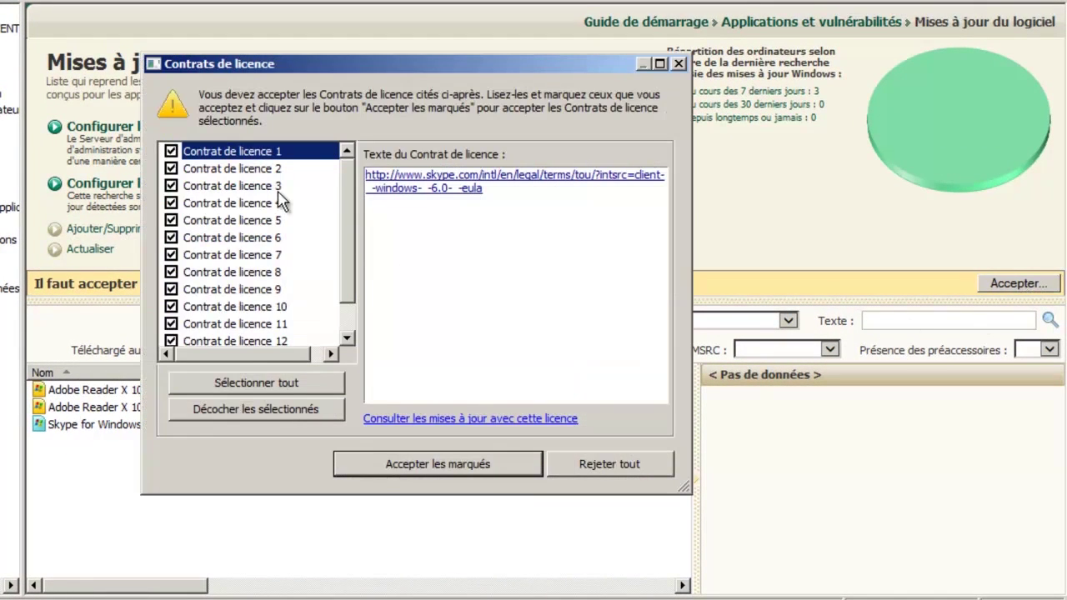
left_click(473, 467)
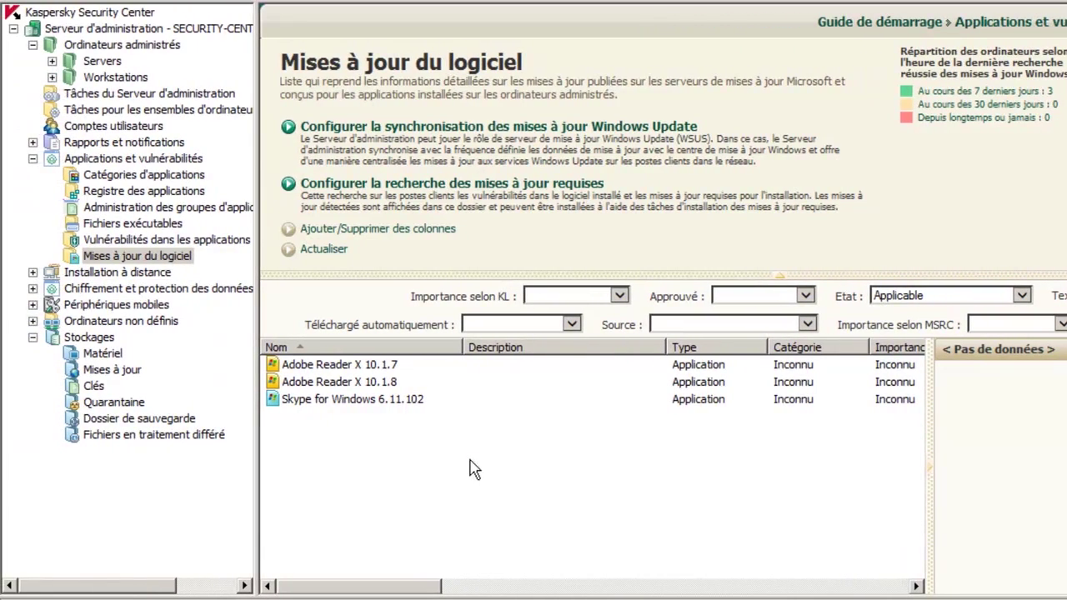
- Accept both marked licence agreements for the updates that close vulnerabilities in Vulnérabilités dans les applications
left_click(210, 244)
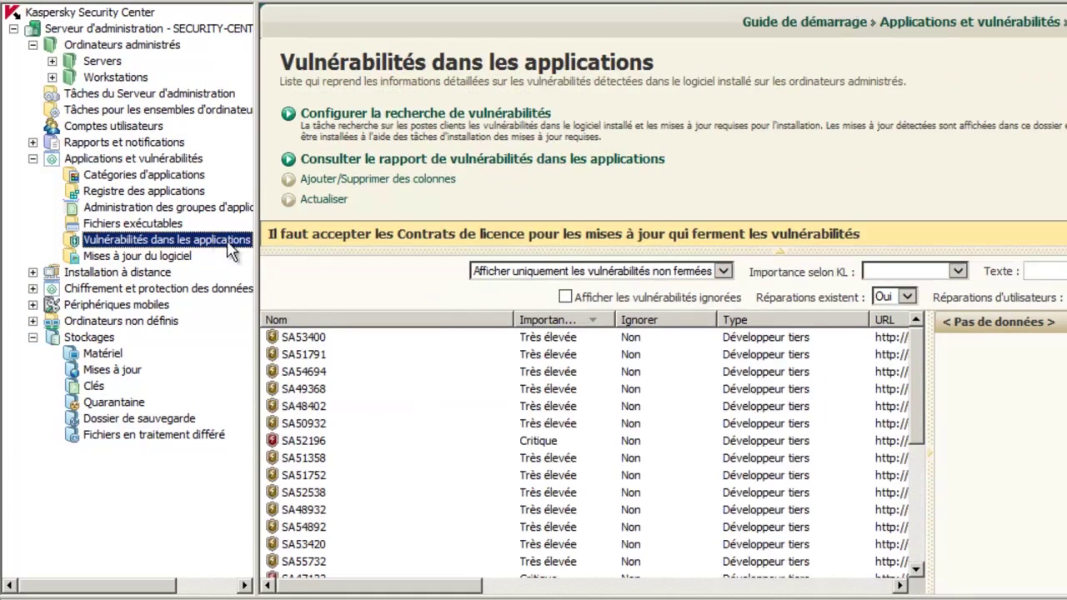
left_click_drag(922, 390, 923, 364)
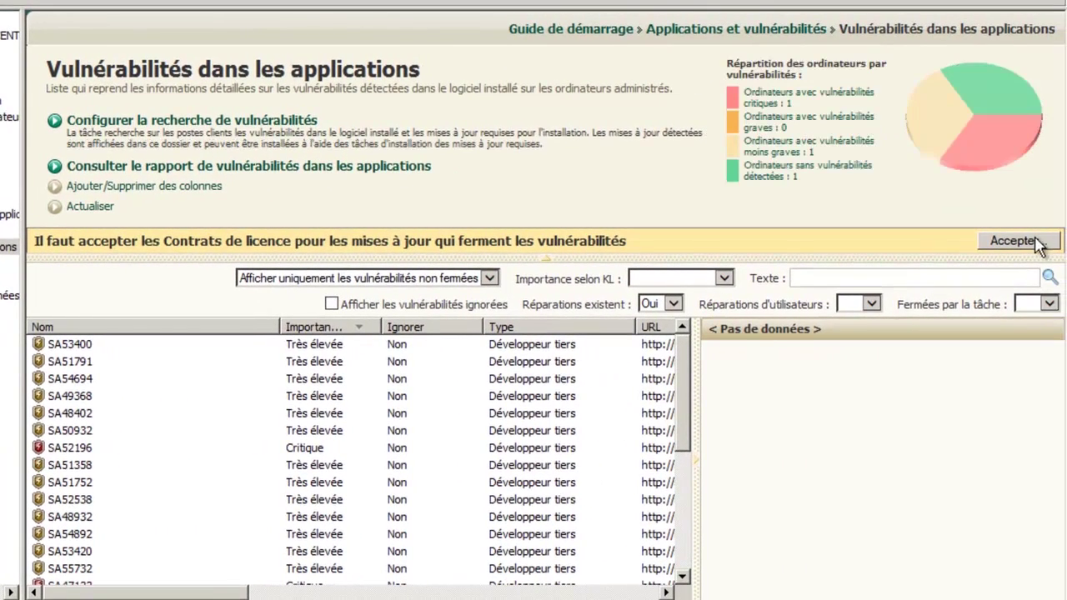
left_click(1014, 241)
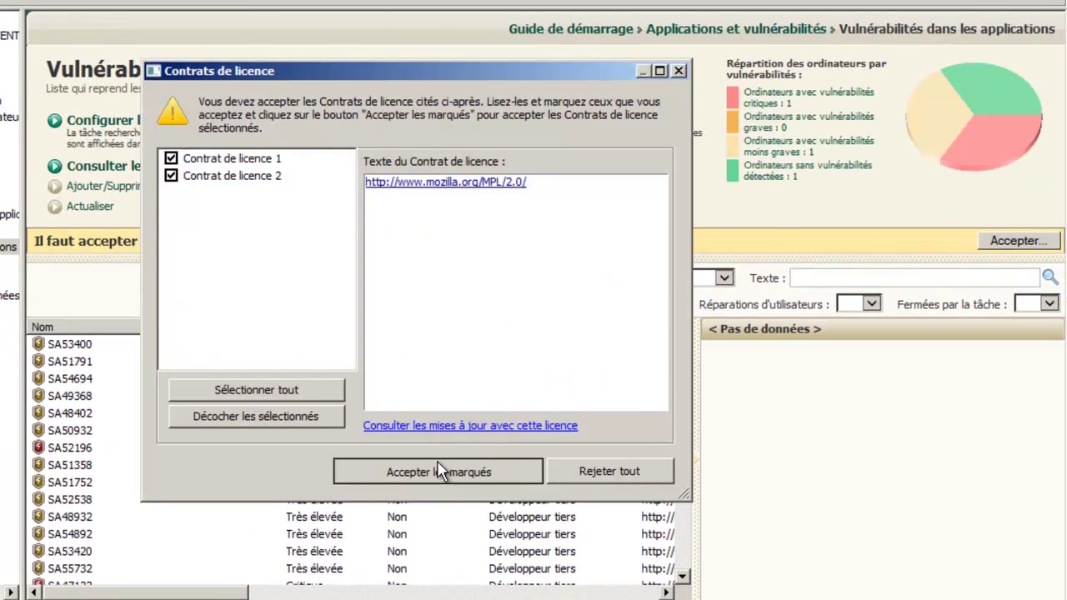
left_click(439, 472)
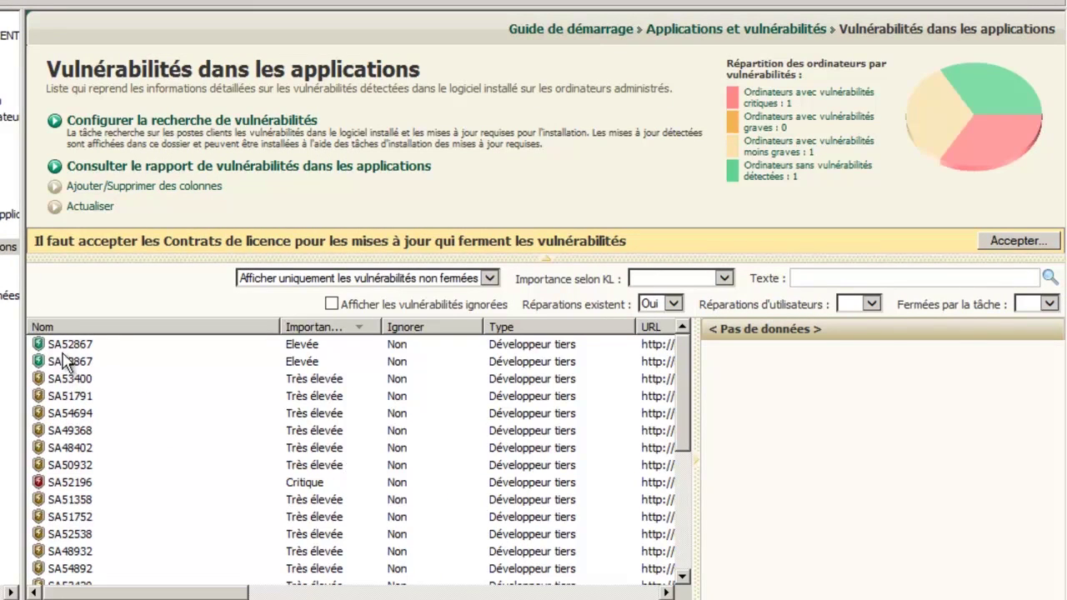
- Sort the vulnerabilities by importance with the critical ones first and check which application SA52196 affects
left_click(323, 329)
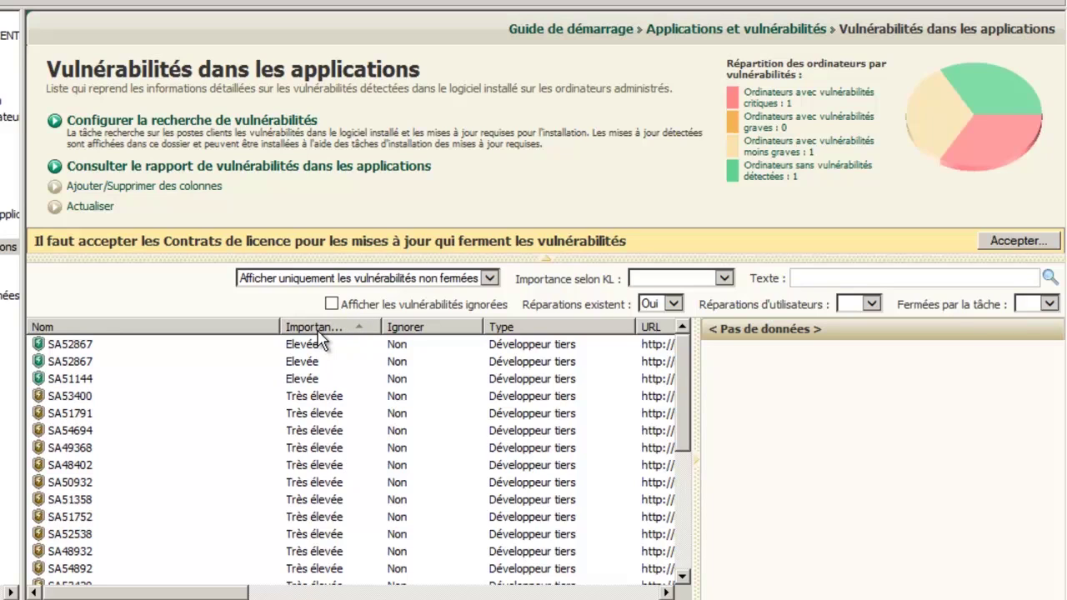
left_click(311, 329)
left_click(73, 348)
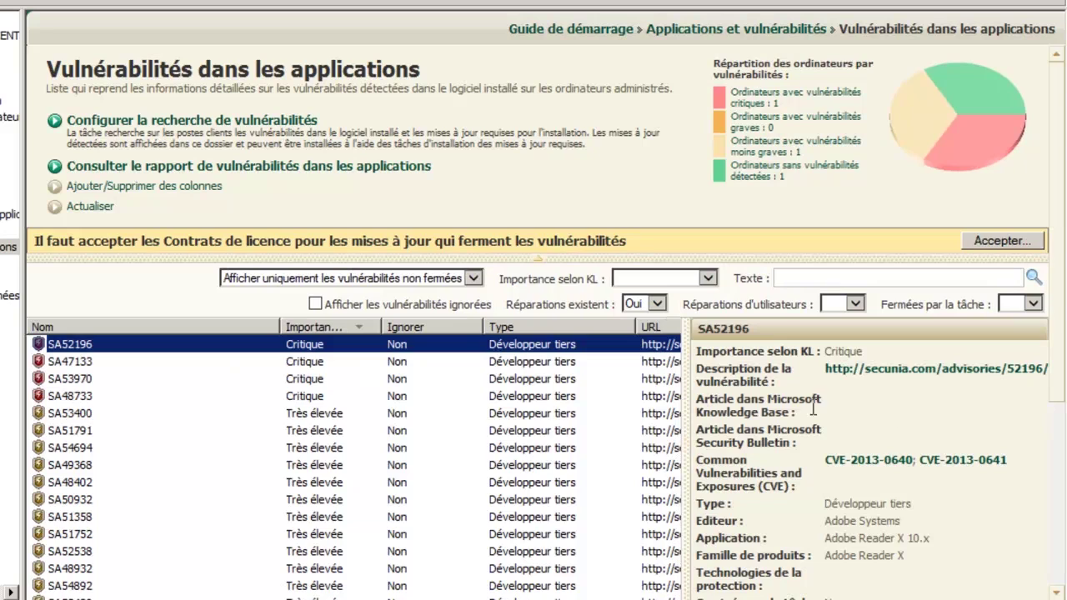
left_click(882, 554)
left_click_drag(825, 539, 942, 541)
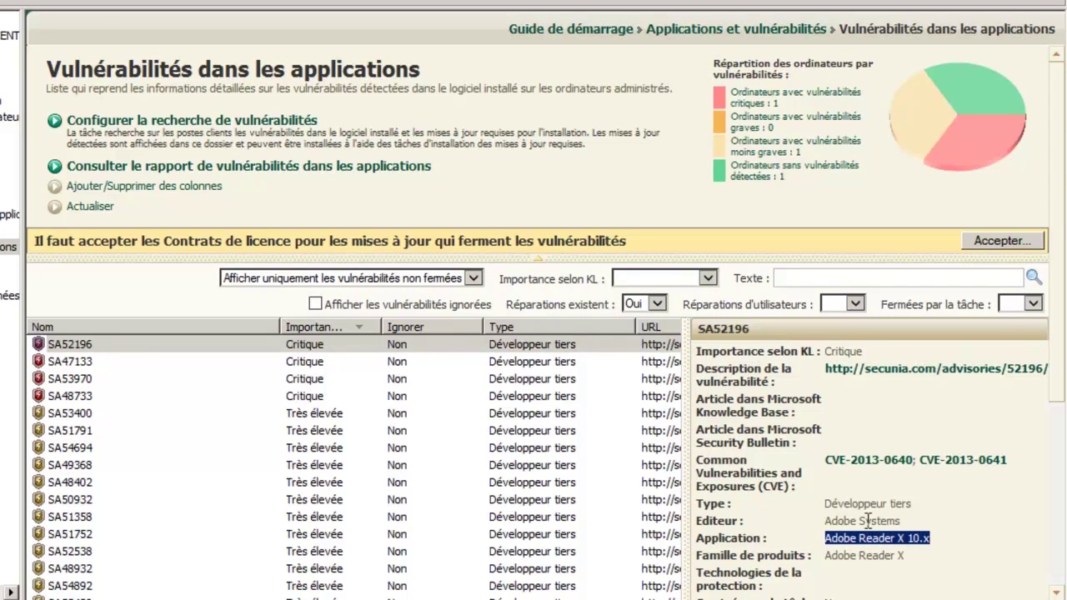
- Open the properties of vulnerability SA52196, read its Secunia advisory page and close the browser
double_click(103, 349)
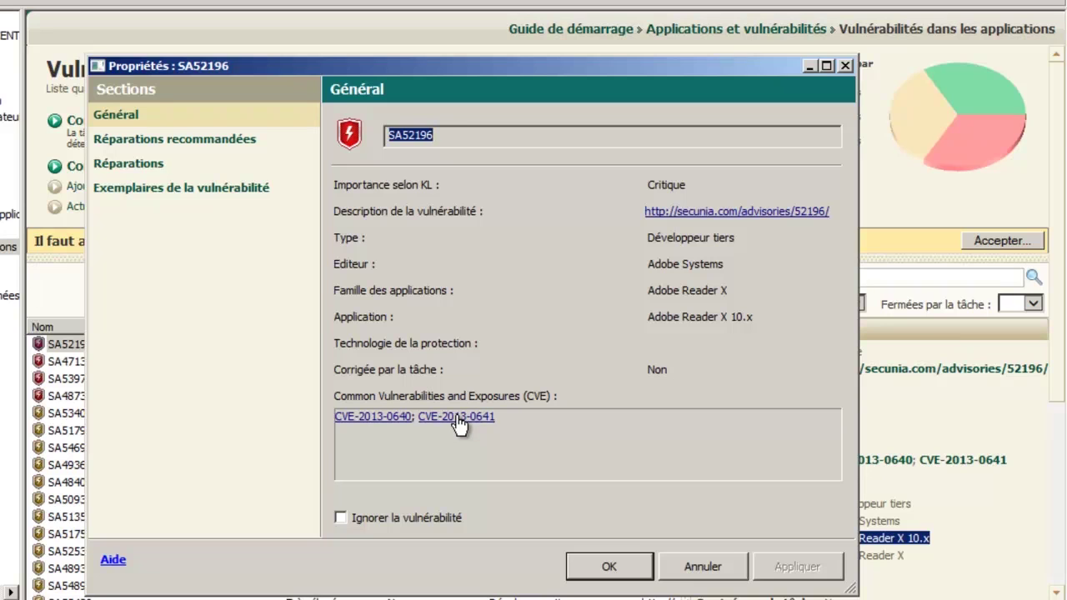
left_click(730, 218)
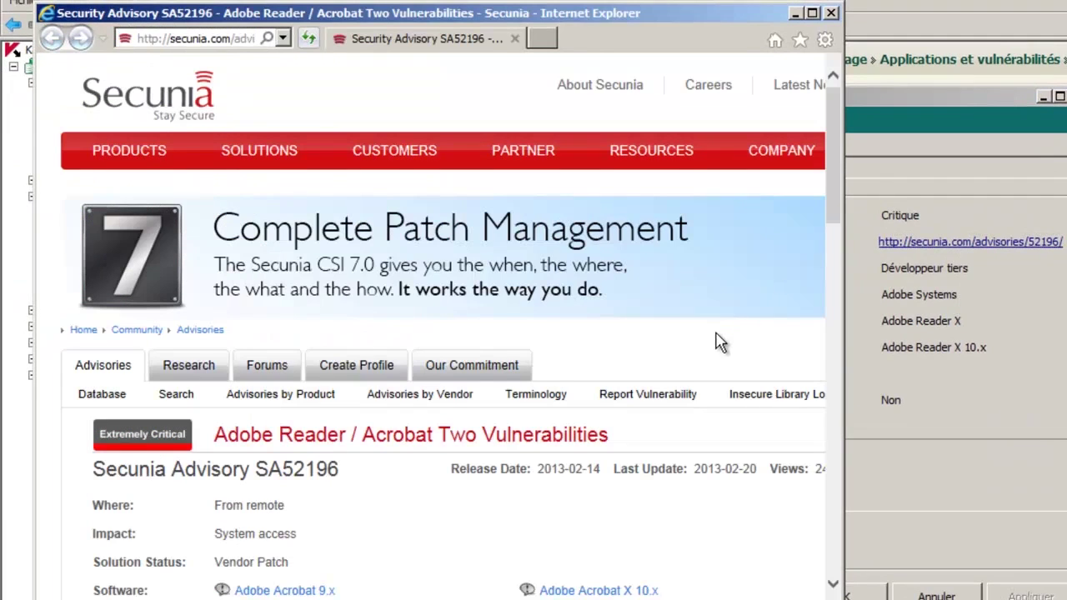
scroll(719, 344, "down", 3)
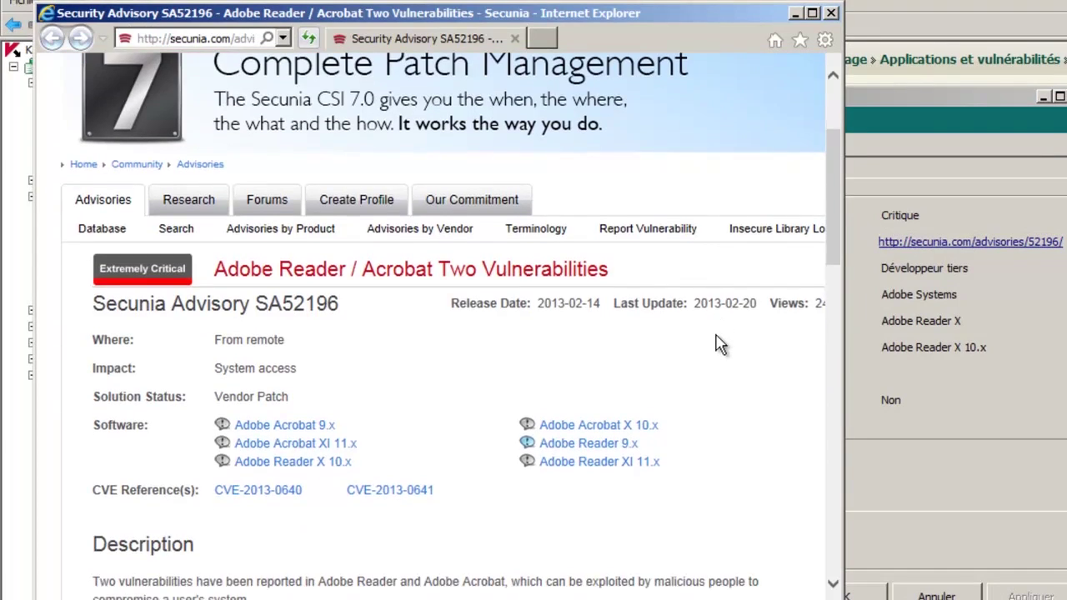
scroll(719, 344, "down", 2)
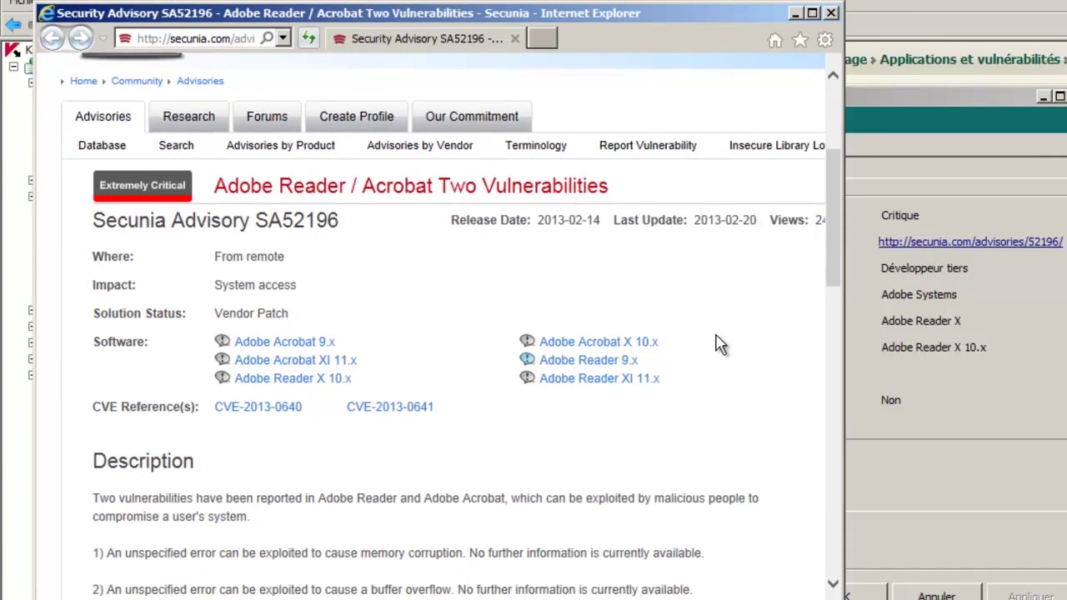
scroll(718, 344, "down", 5)
left_click(831, 12)
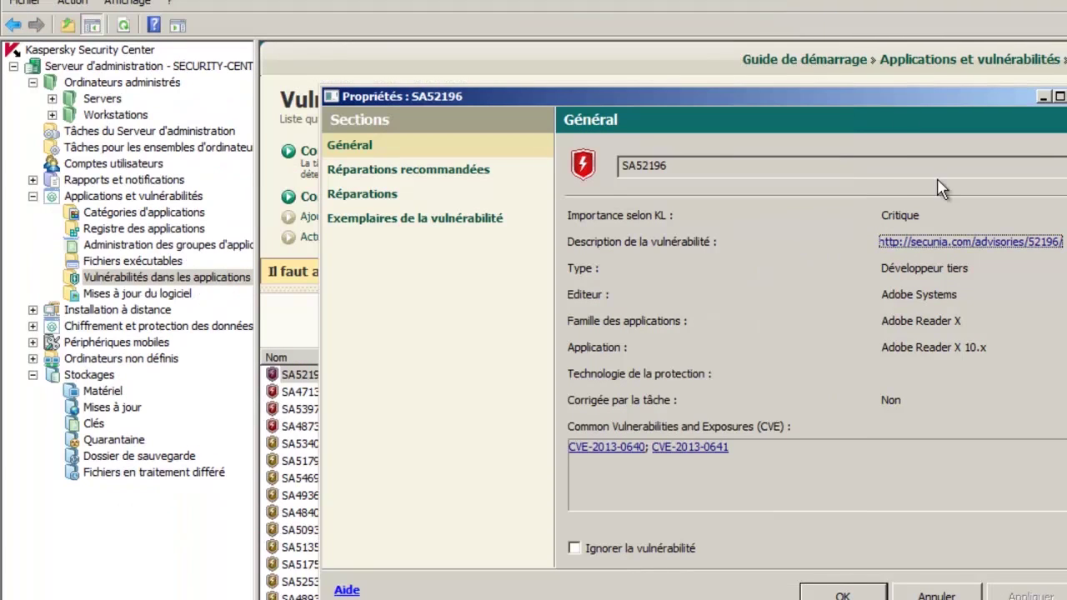
- Check the recommended fixes and affected computers of SA52196, close its properties and select vulnerability SA48733
left_click(611, 447)
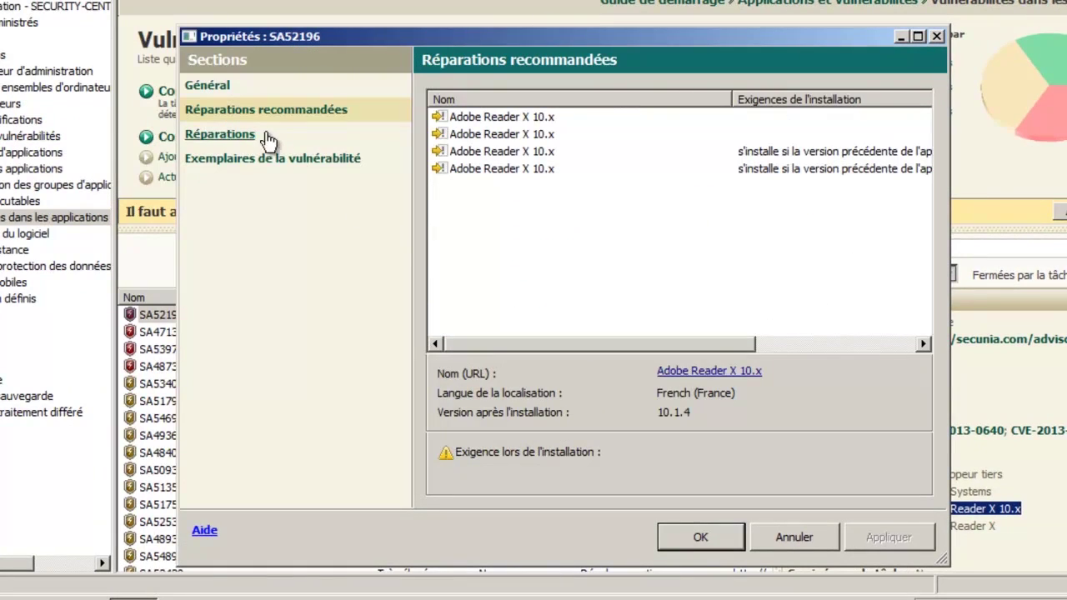
left_click(236, 166)
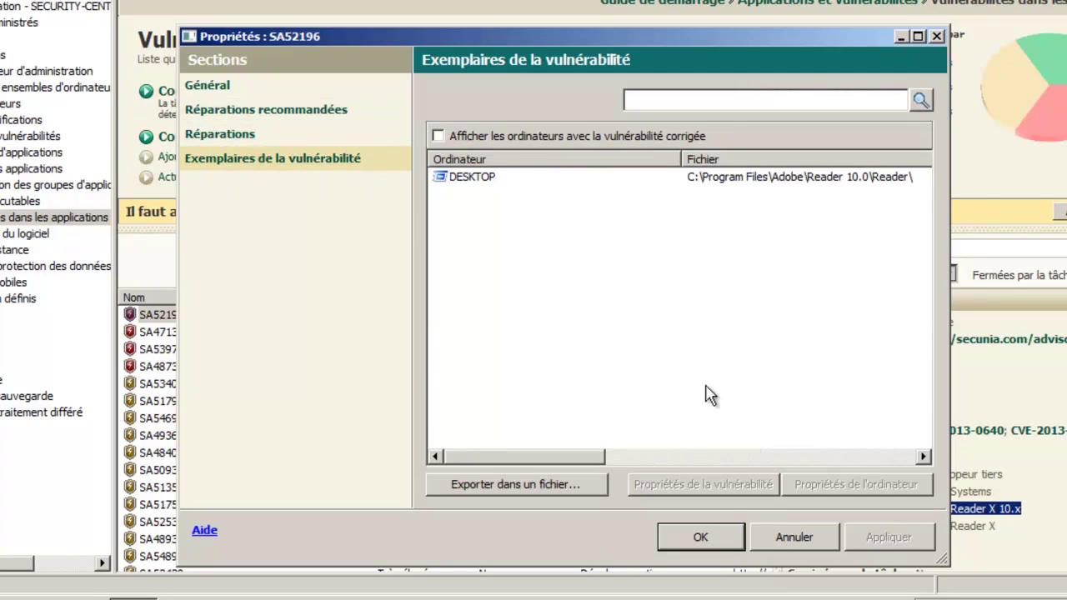
left_click(707, 540)
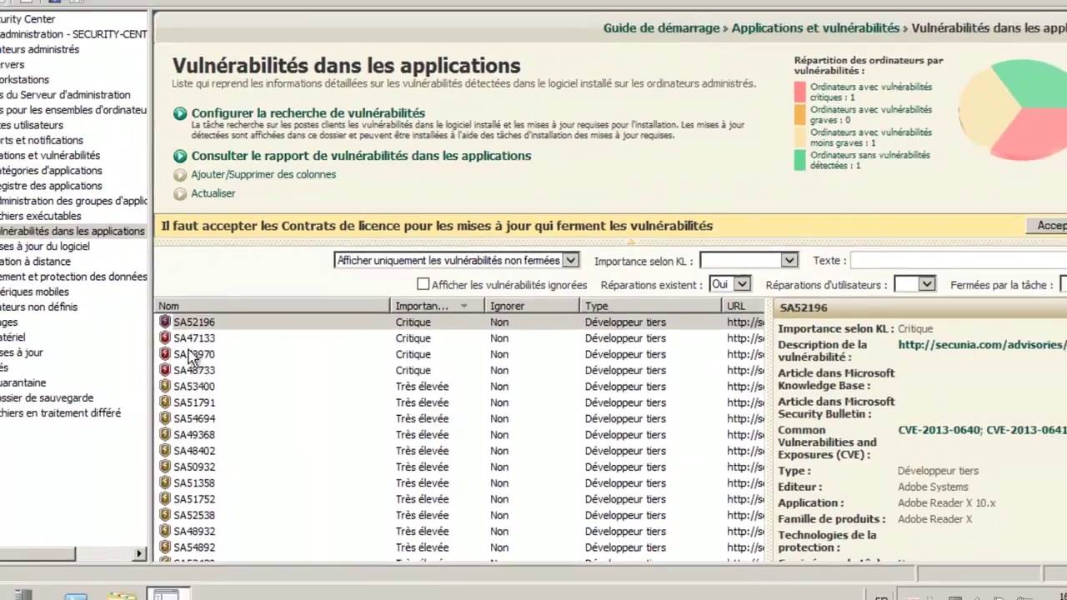
left_click(194, 370)
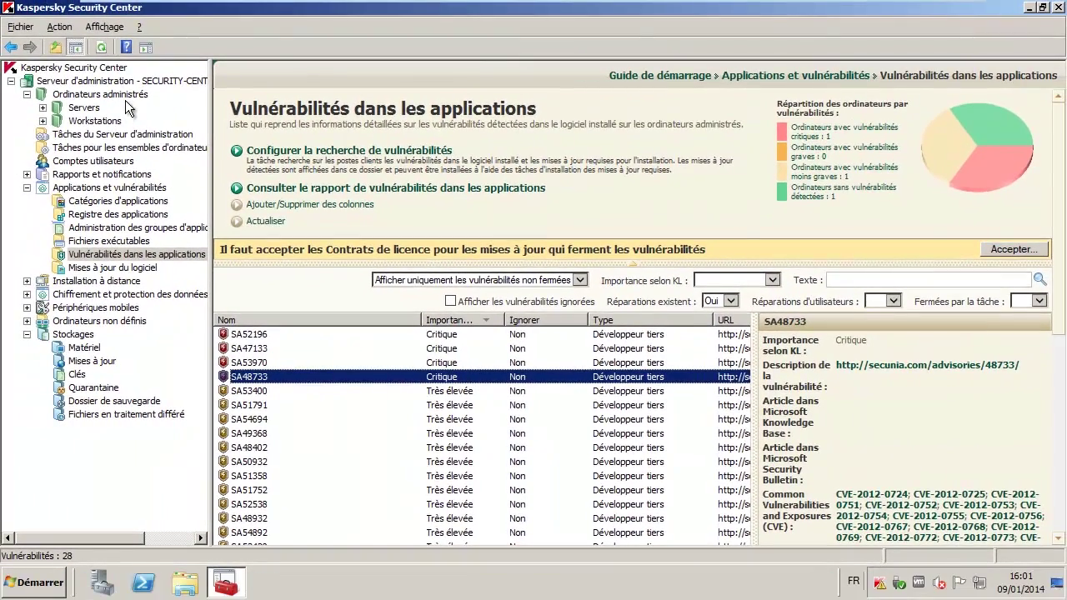
- Exclude computers of type SE de serveur from the scope of the managed computers' task Installation des mises à jour des applications et correction des vulnérabilités
left_click(125, 95)
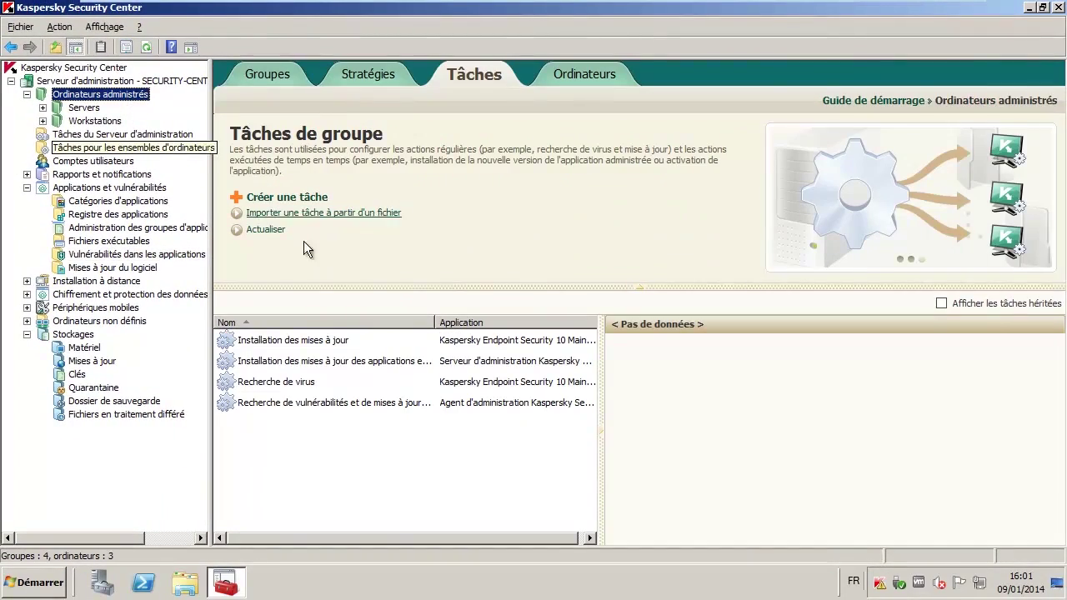
left_click(320, 363)
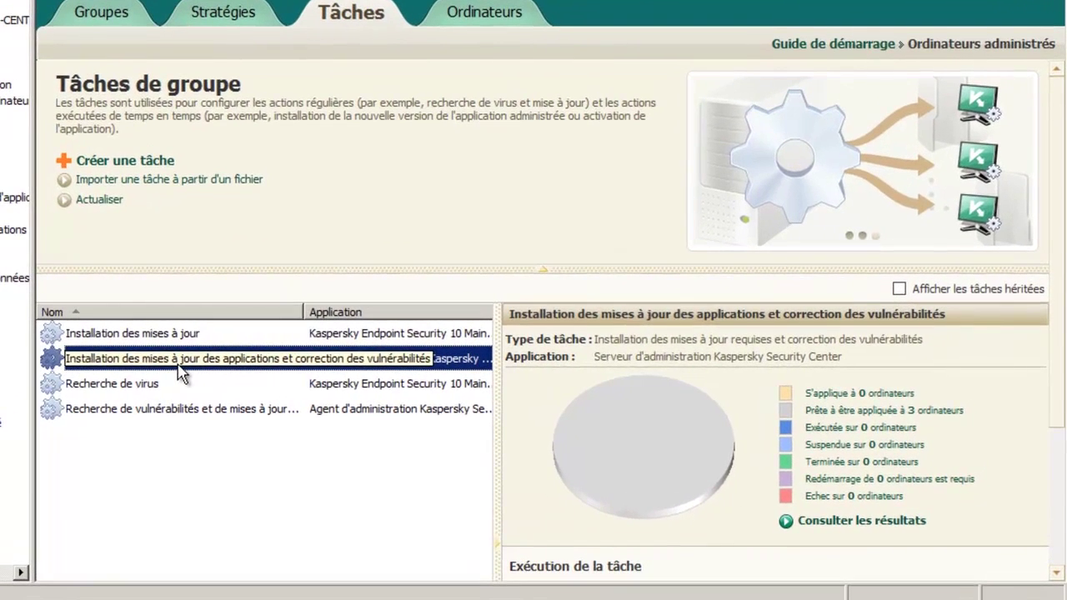
right_click(182, 374)
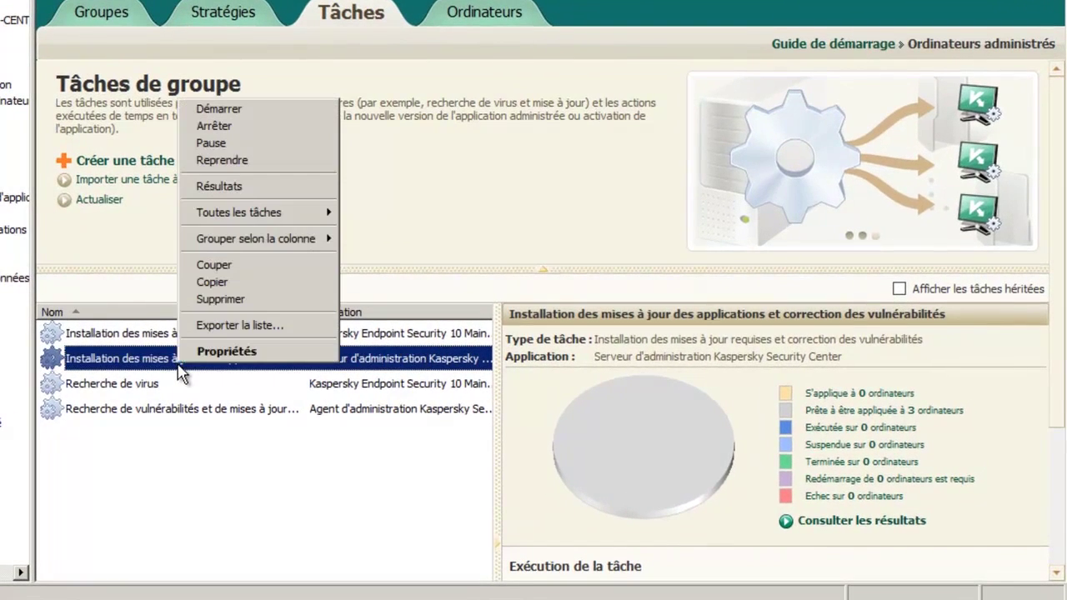
left_click(253, 354)
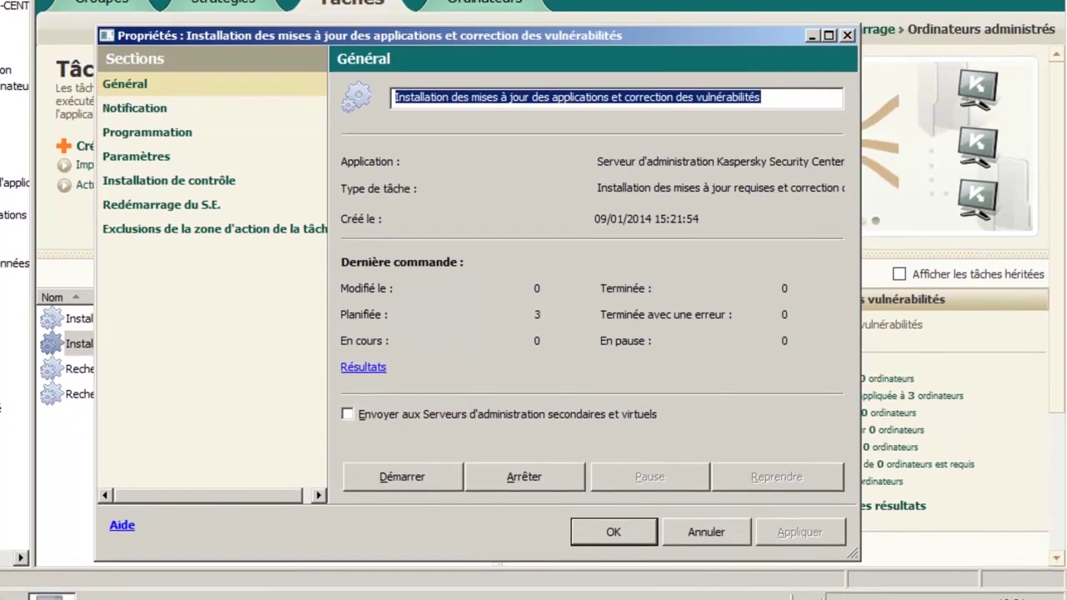
left_click(175, 243)
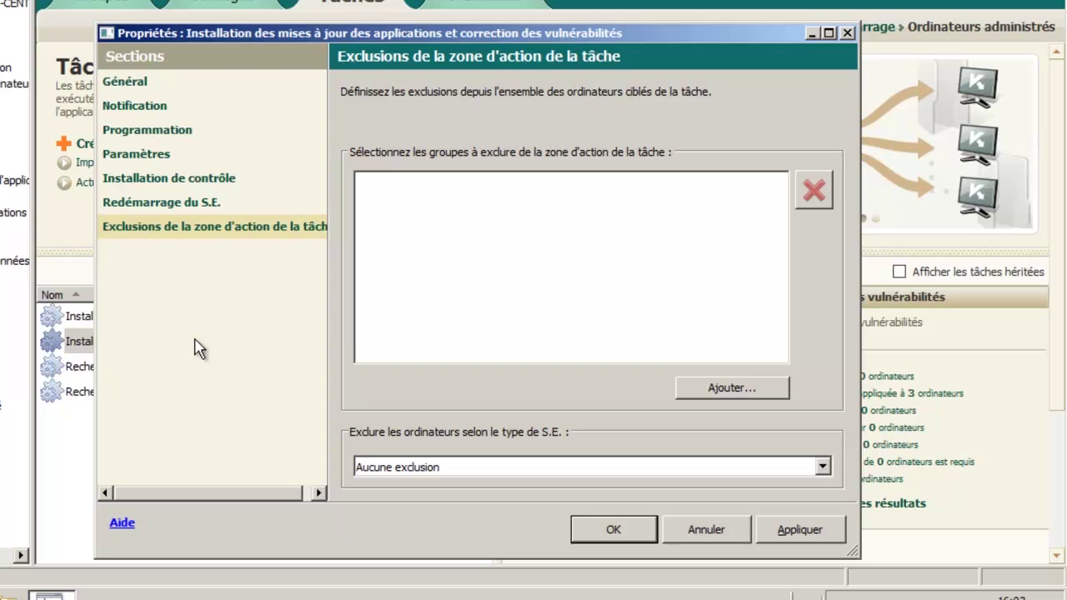
left_click(823, 468)
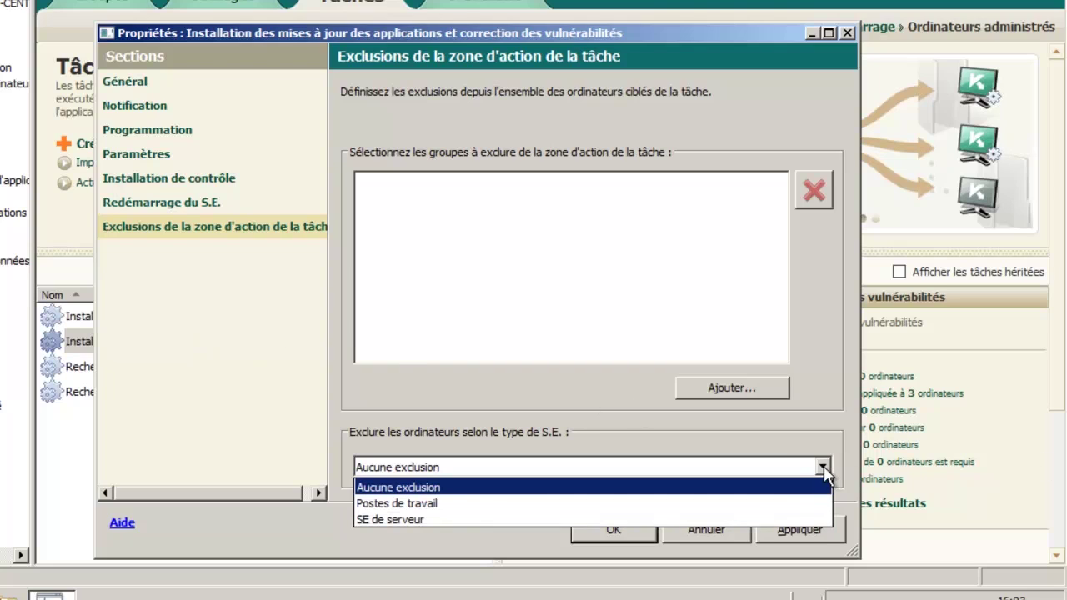
left_click(463, 518)
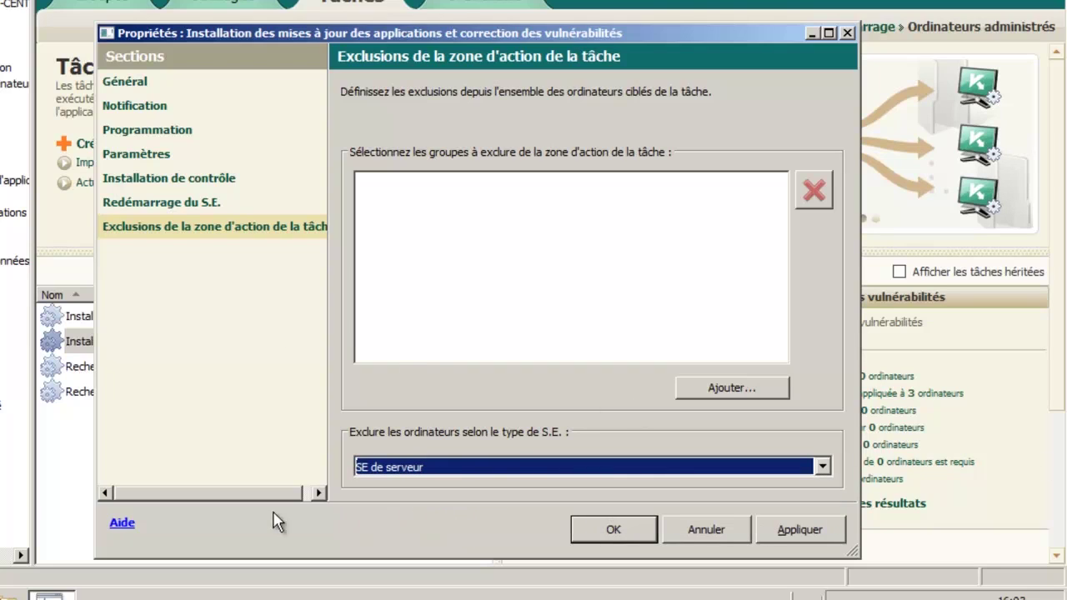
left_click(613, 538)
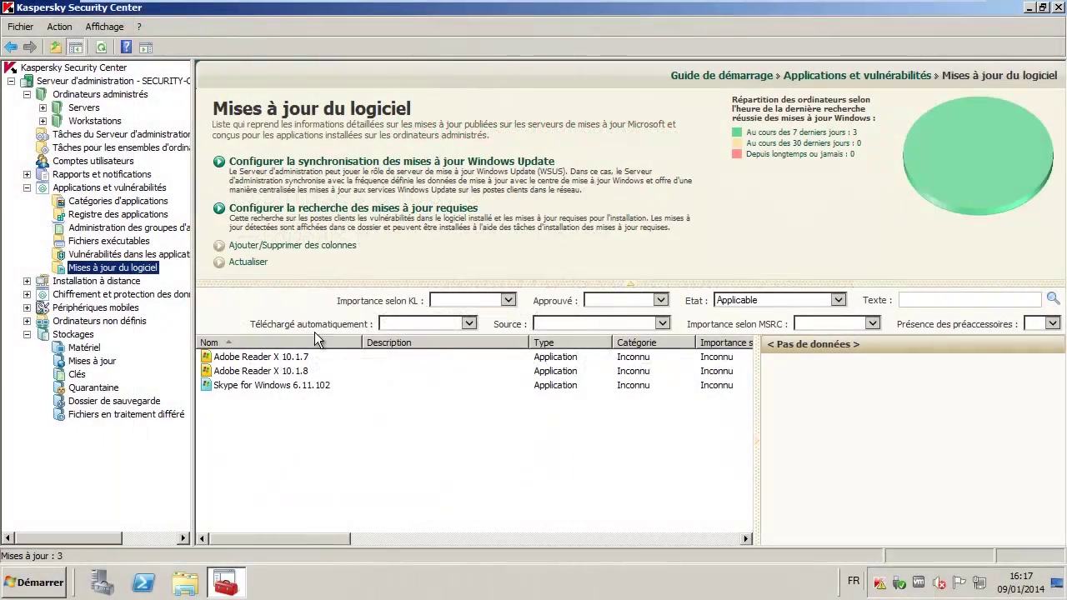
- Set the Adobe Reader X 10.1.8 update to Approuvée pour l'installation and apply the change
left_click(310, 372)
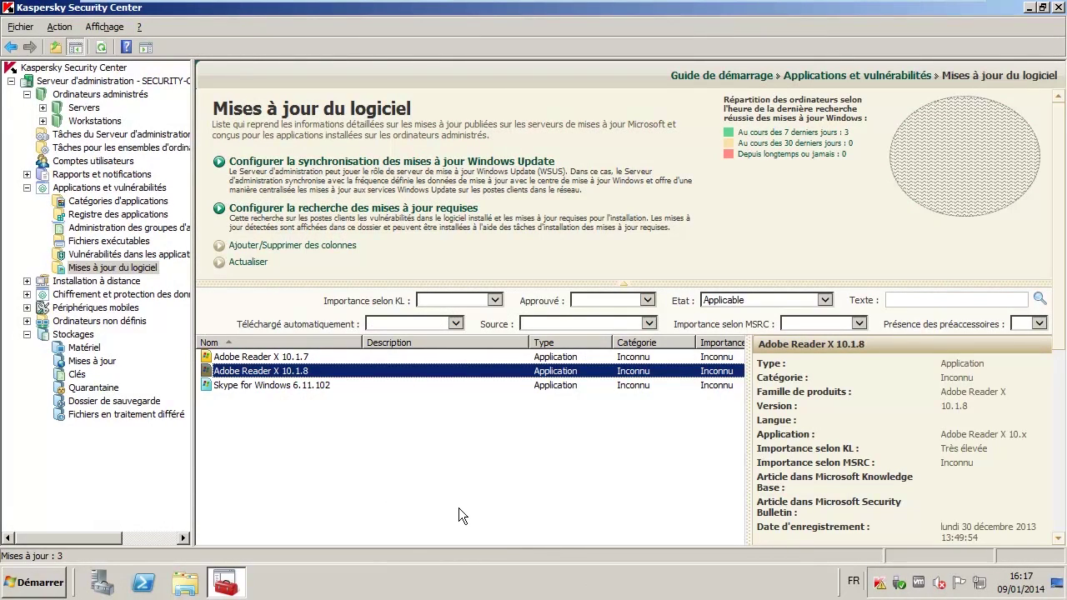
double_click(285, 370)
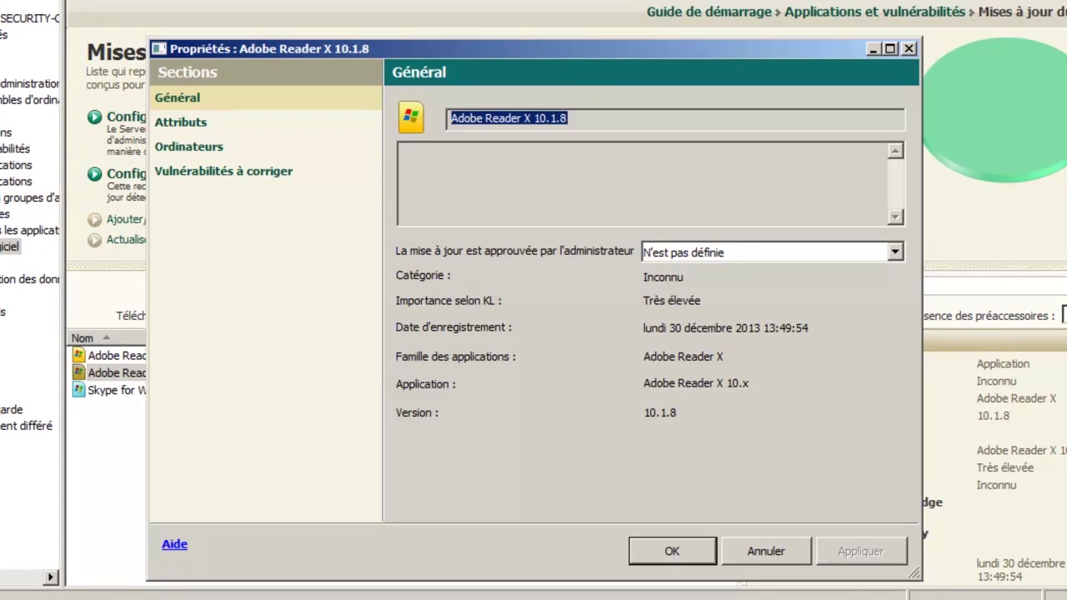
left_click(894, 252)
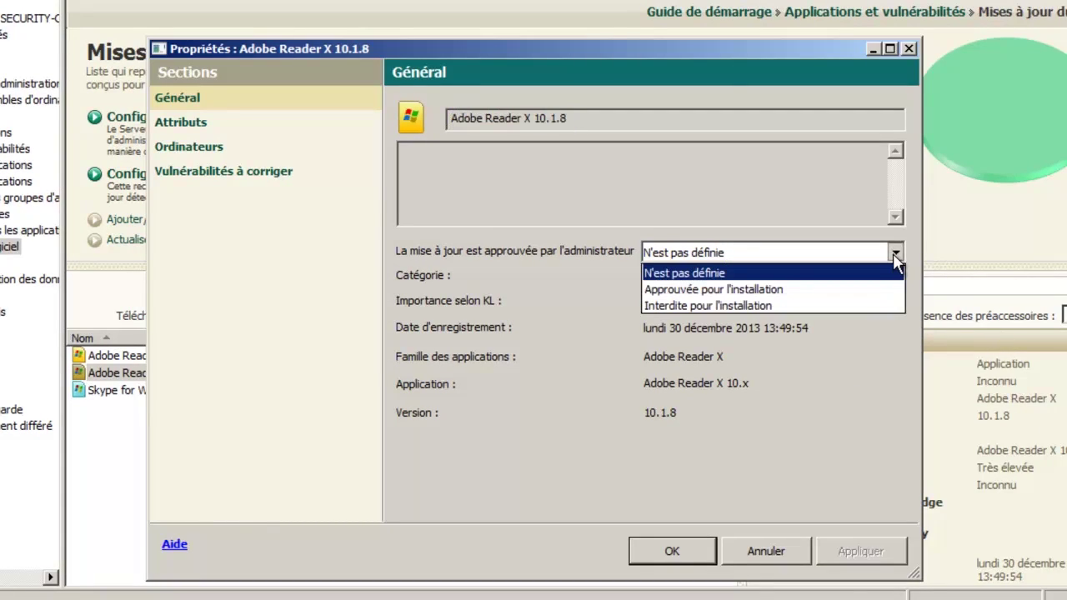
left_click(761, 289)
left_click(861, 551)
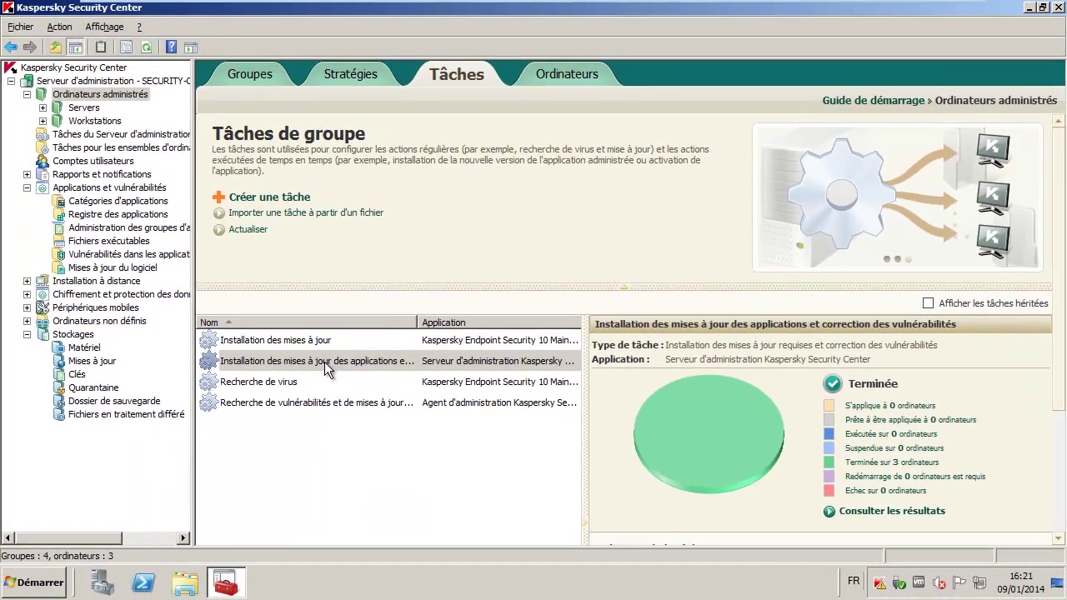
- Start a Workstations group task named Installation des applications tierces of type Installation des mises à jour requises et correction des vulnérabilités
left_click(59, 123)
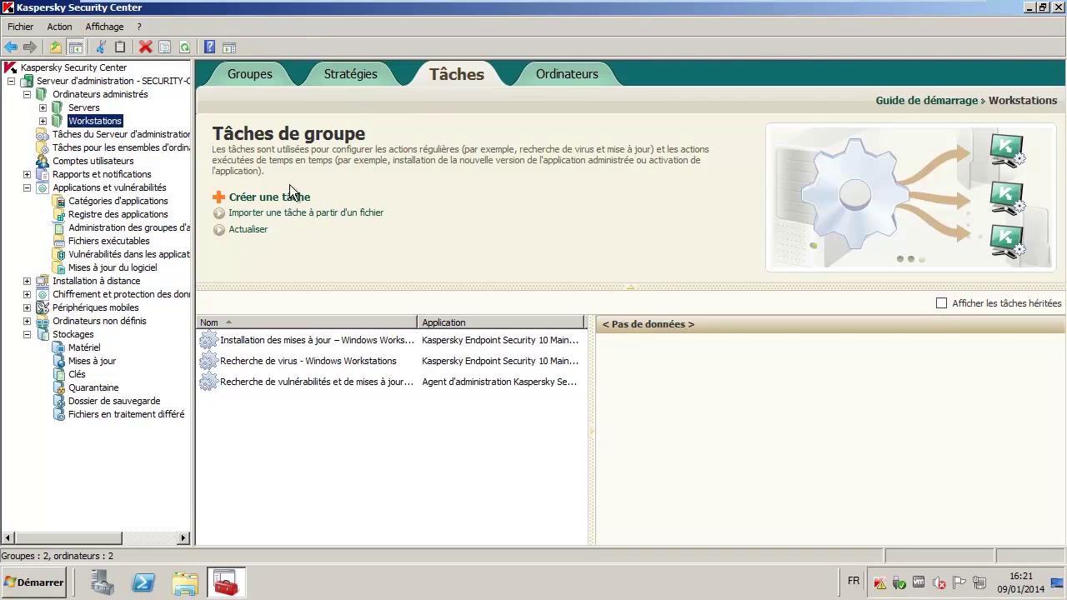
left_click(250, 197)
type("Installation des applications ")
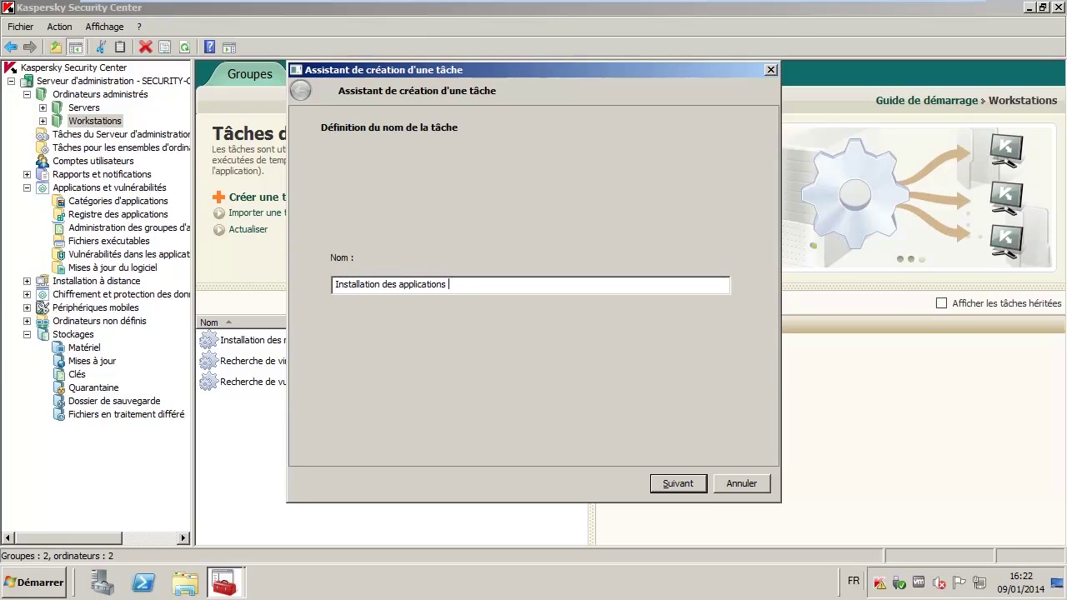
type("tierces")
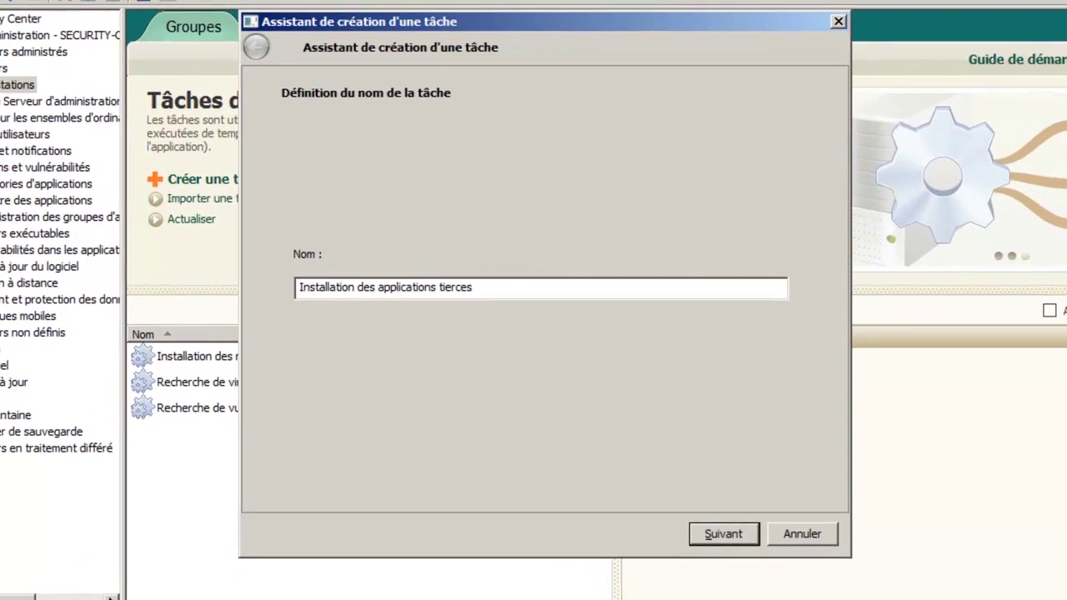
left_click(683, 485)
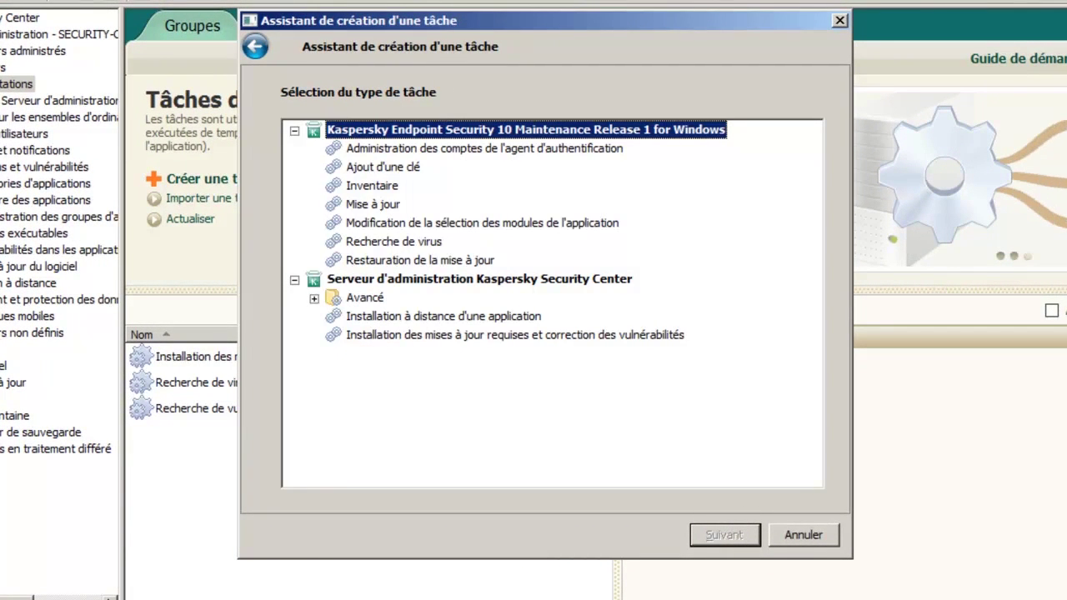
left_click(608, 335)
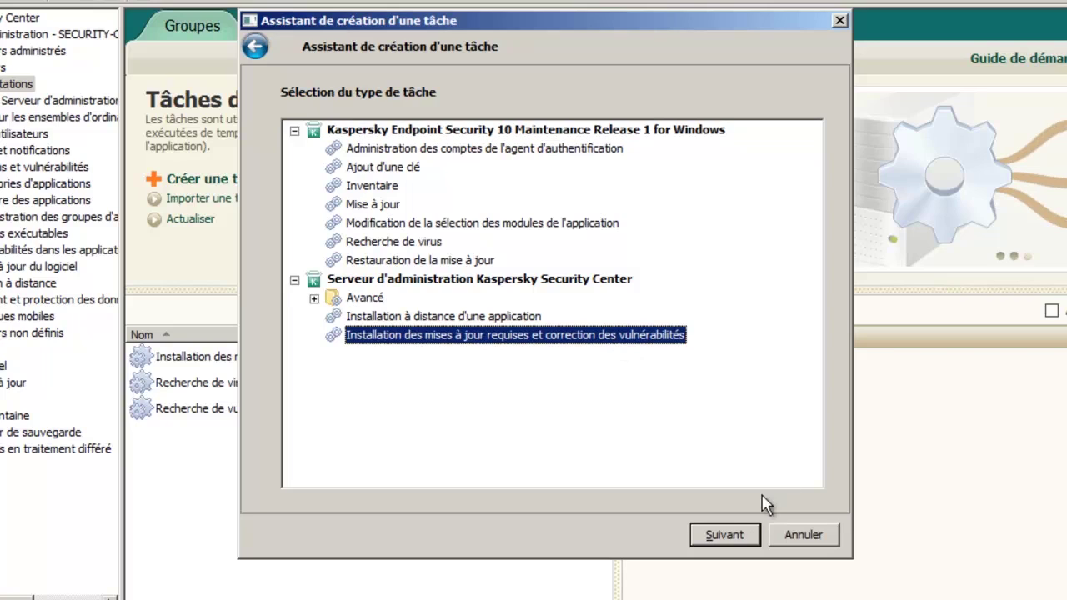
left_click(720, 532)
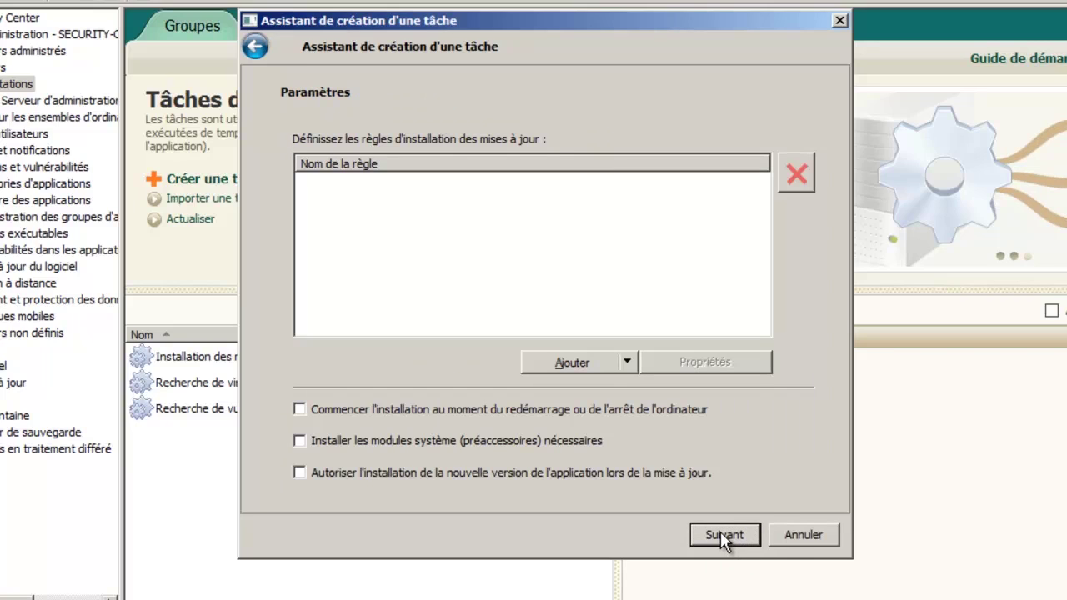
- Add a third-party update rule named Approuvées that installs only approved updates, and continue to the restart options
left_click(626, 362)
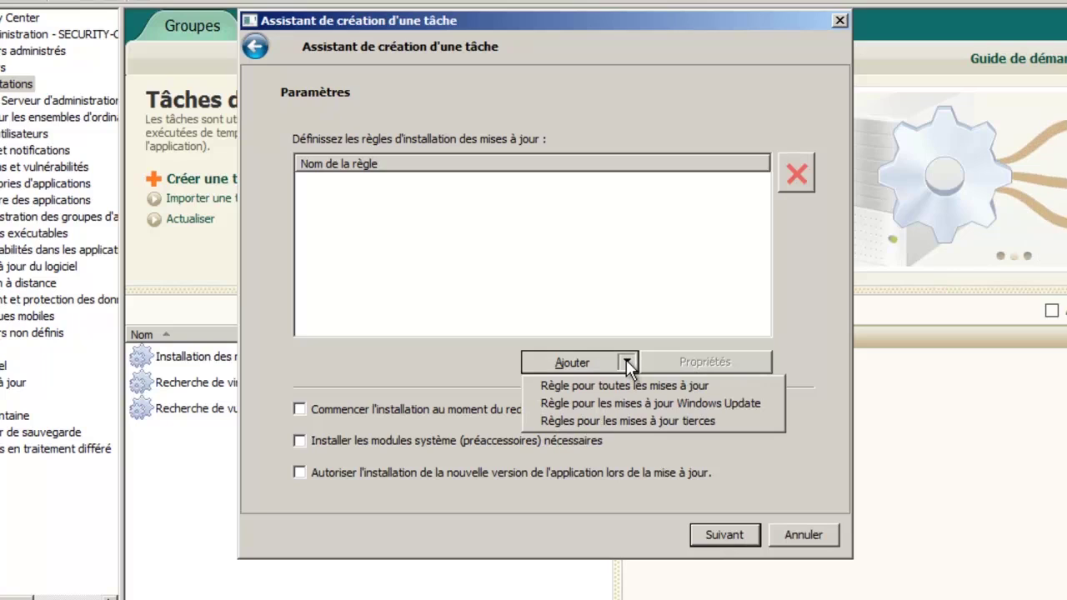
left_click(648, 420)
left_click(916, 153)
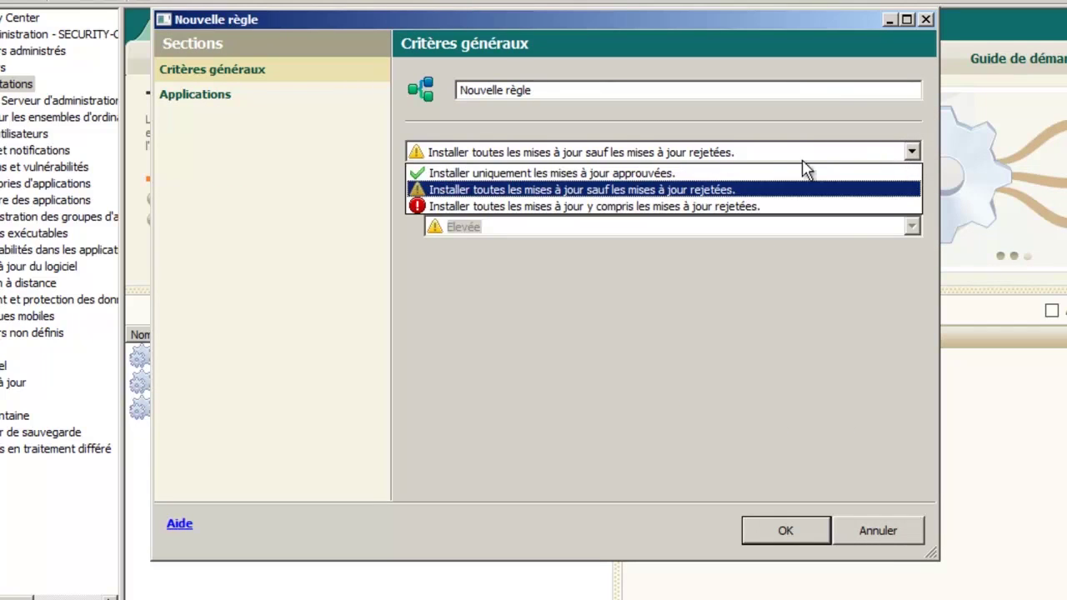
left_click(722, 174)
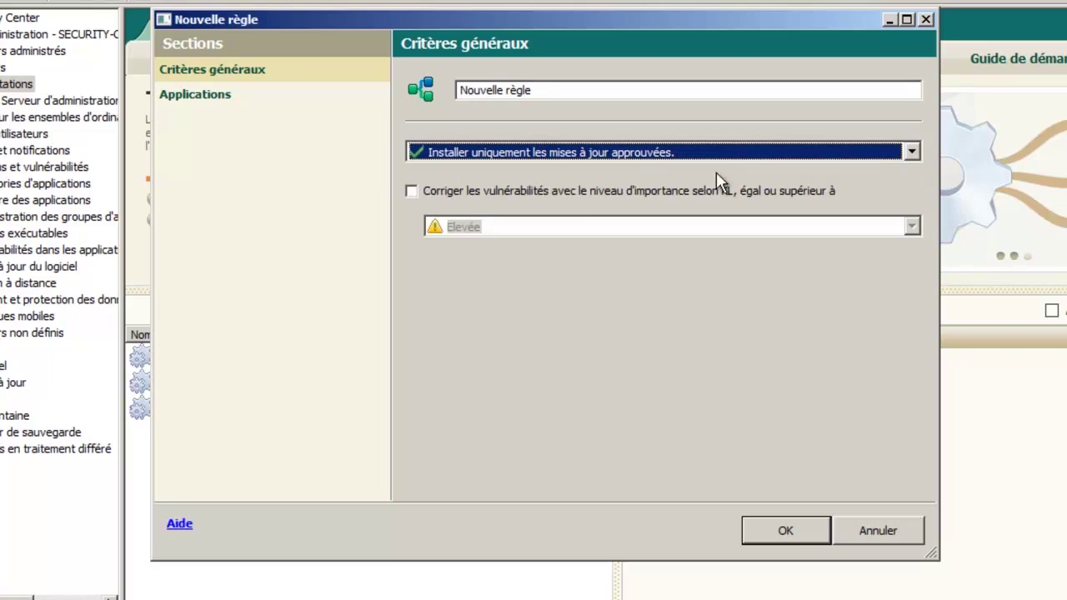
left_click_drag(546, 90, 242, 73)
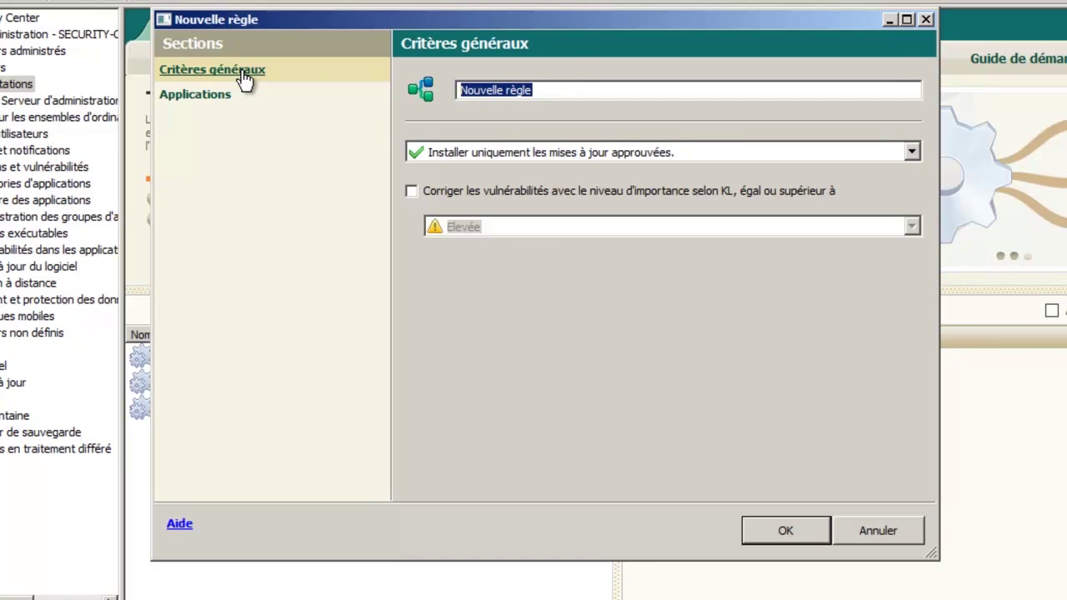
type("Approuvées")
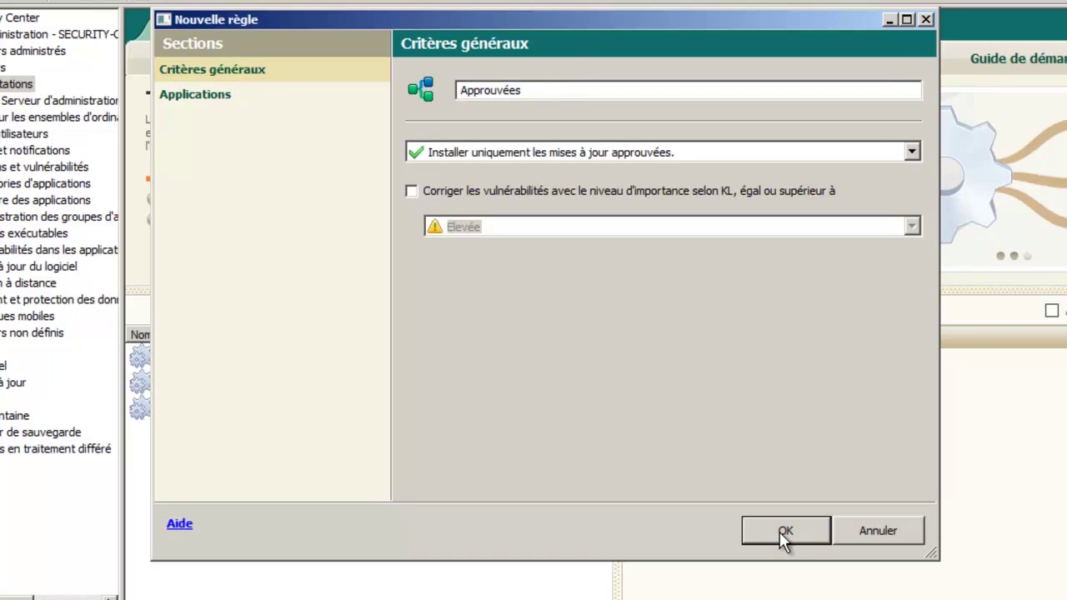
left_click(780, 531)
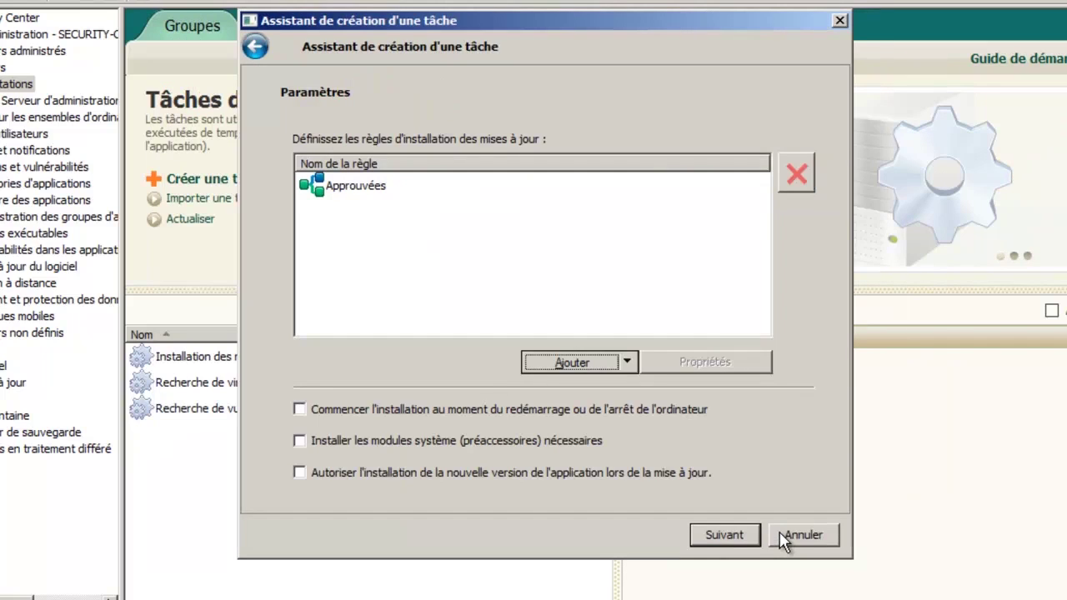
left_click(725, 536)
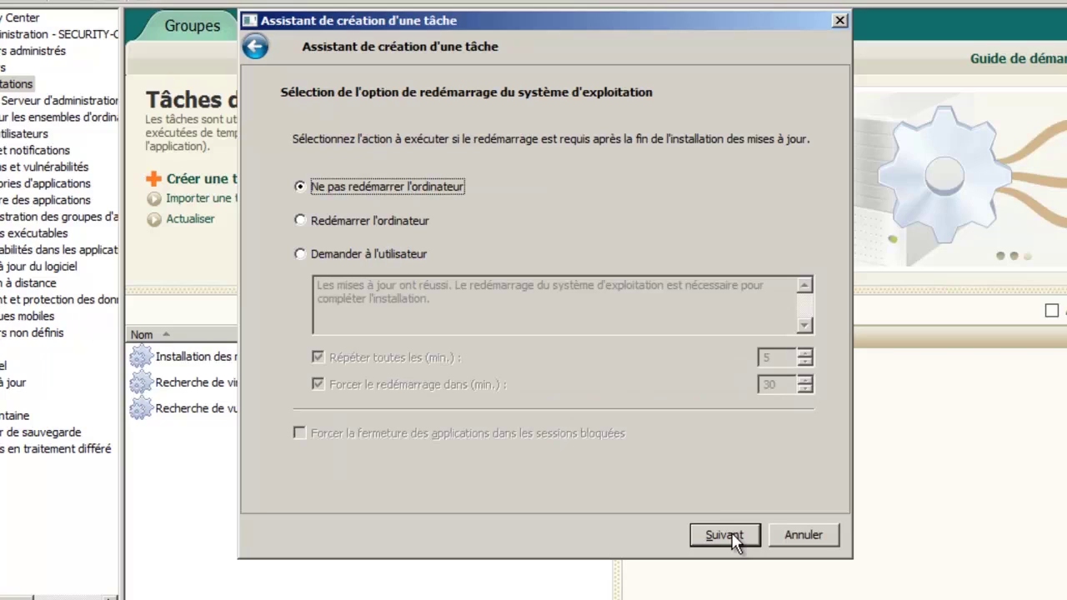
- Compare the restart options for the new task and choose Ne pas redémarrer l'ordinateur
left_click(384, 220)
left_click(388, 248)
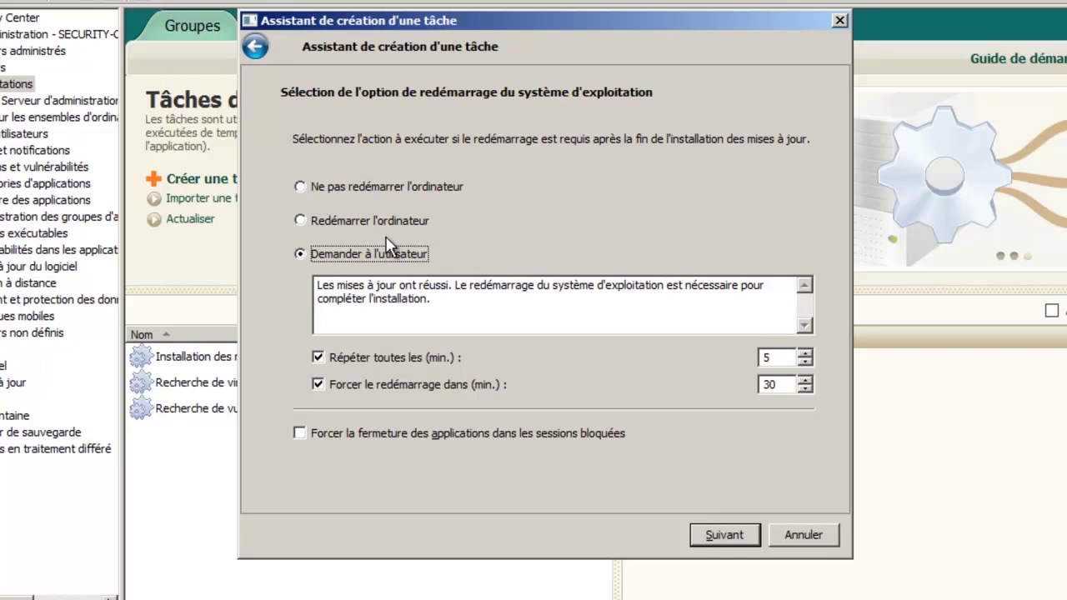
left_click(392, 187)
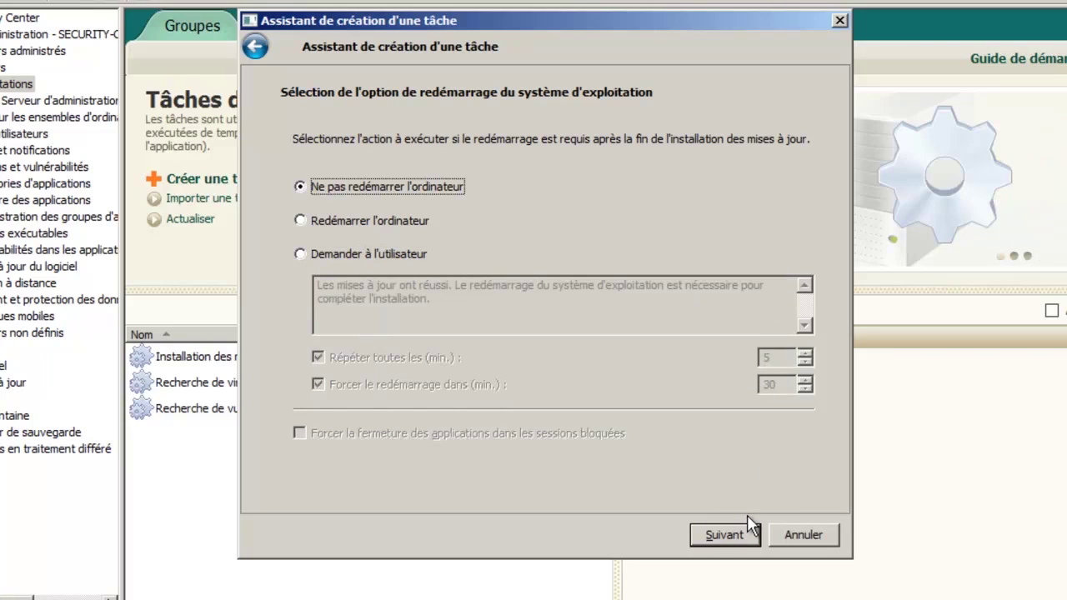
left_click(724, 534)
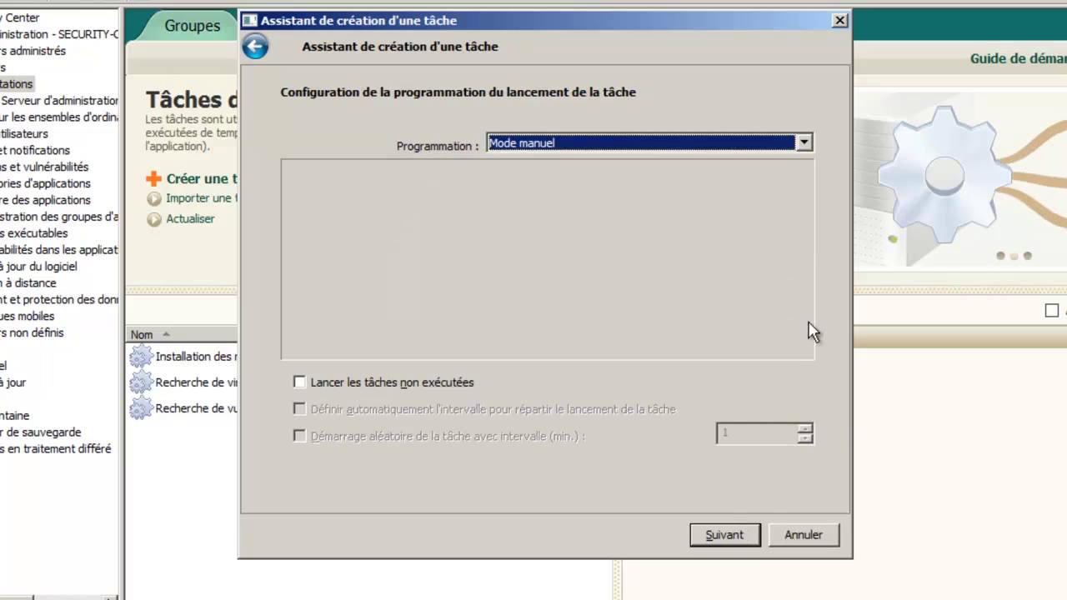
- Check the available launch schedules, keep Mode manuel and finish creating the task
left_click(806, 143)
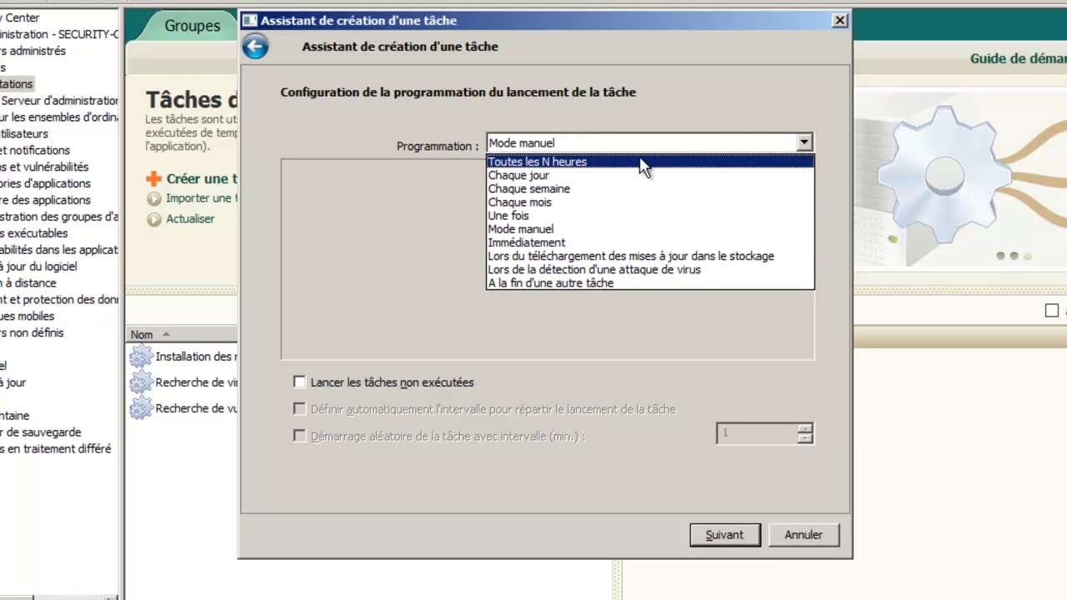
left_click(806, 144)
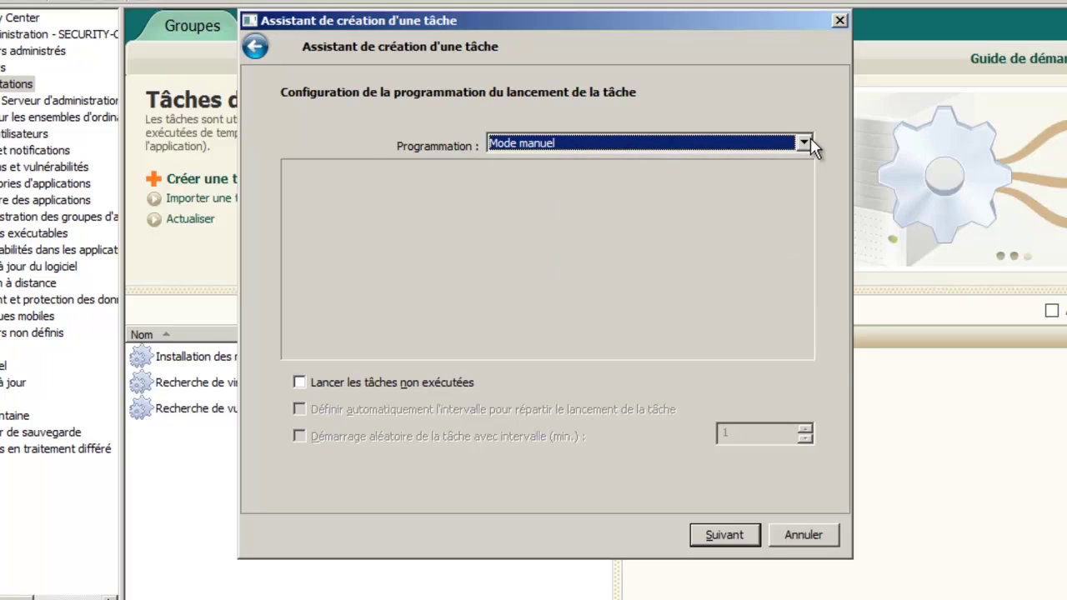
left_click(732, 536)
left_click(716, 535)
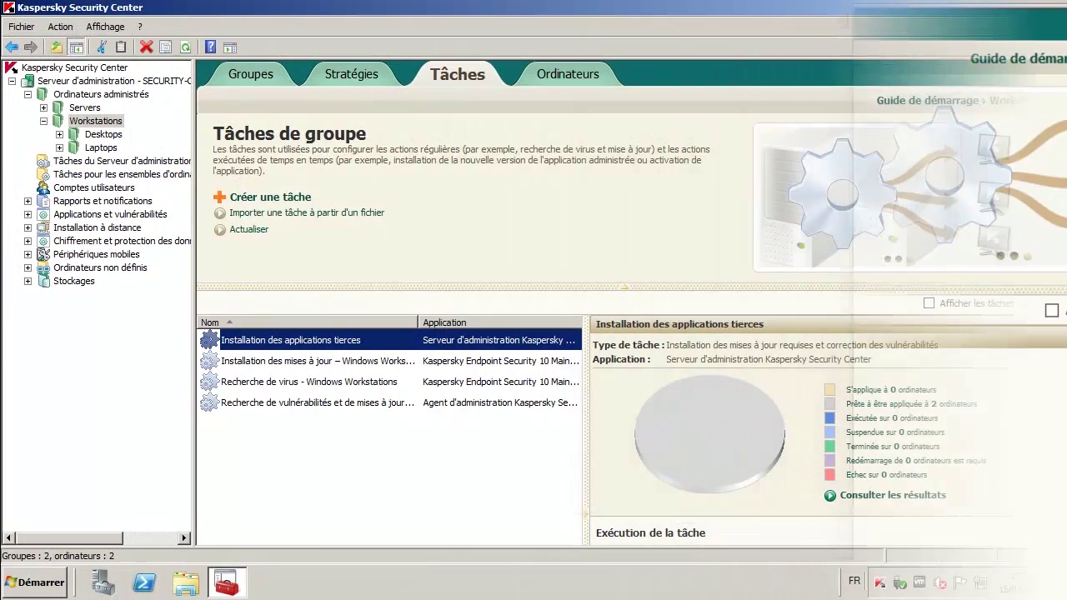
- Open the properties of the Installation des applications tierces task and review its schedule and update installation rules
double_click(287, 341)
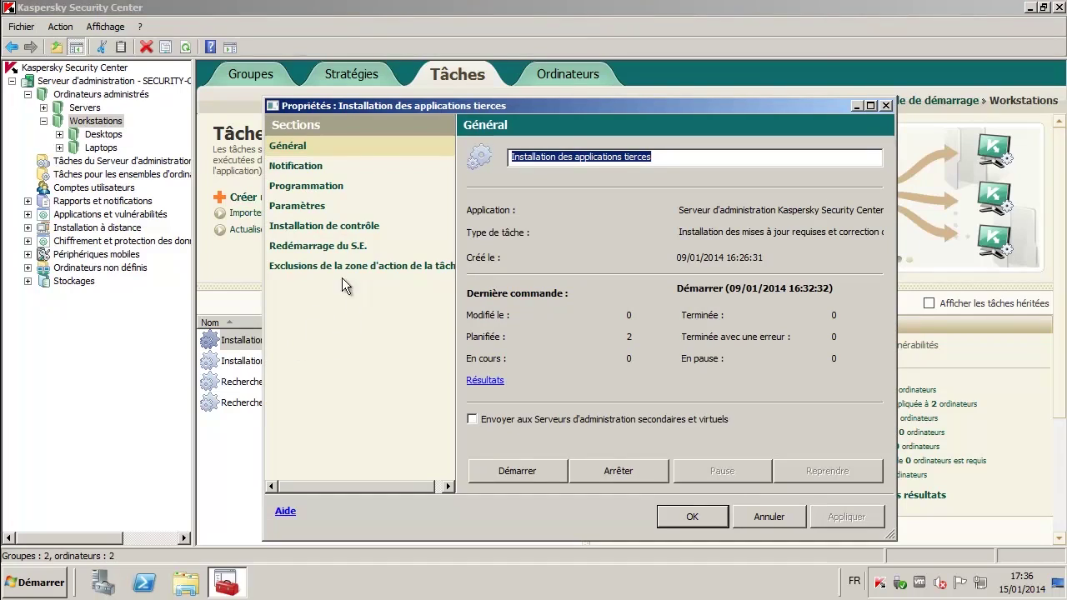
left_click(320, 192)
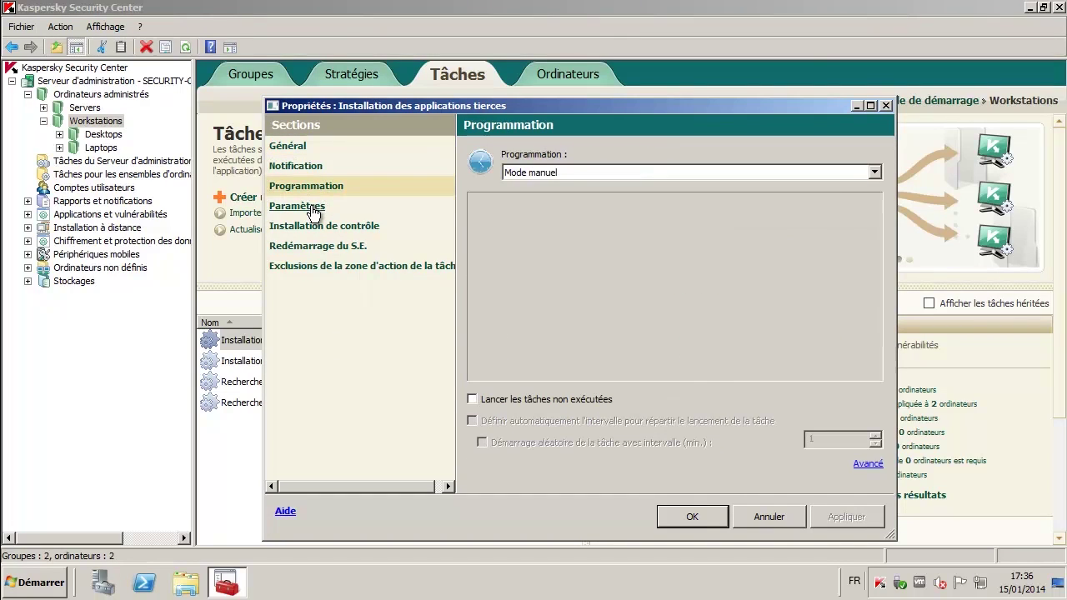
left_click(313, 210)
left_click(501, 198)
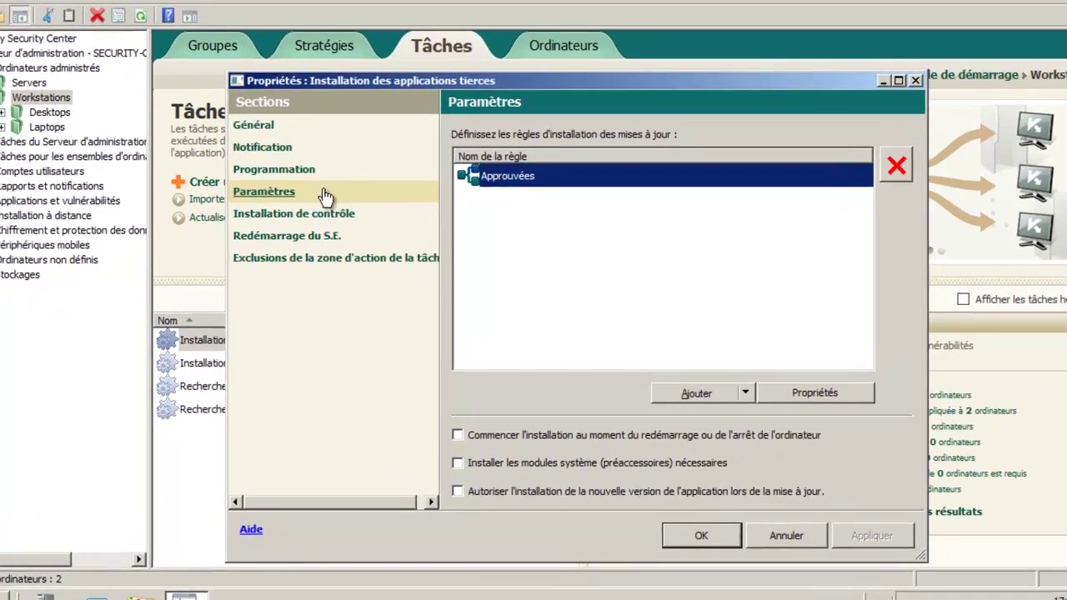
- Set the task's trial installation to Exécuter l'analyse sur les ordinateurs indiqués and add LAPTOP as the test computer
left_click(306, 219)
left_click(497, 227)
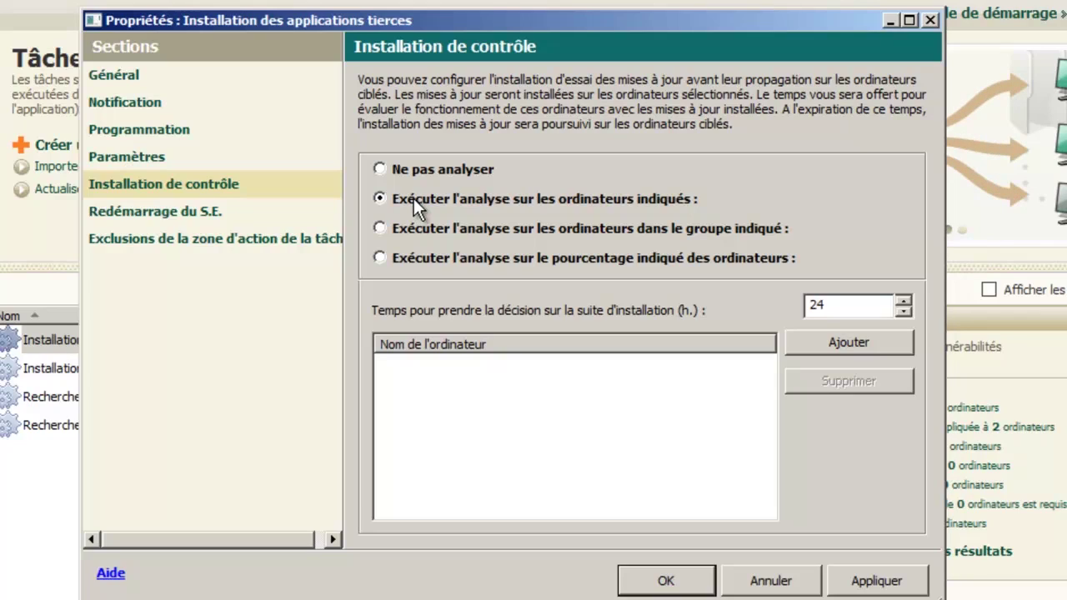
left_click(848, 342)
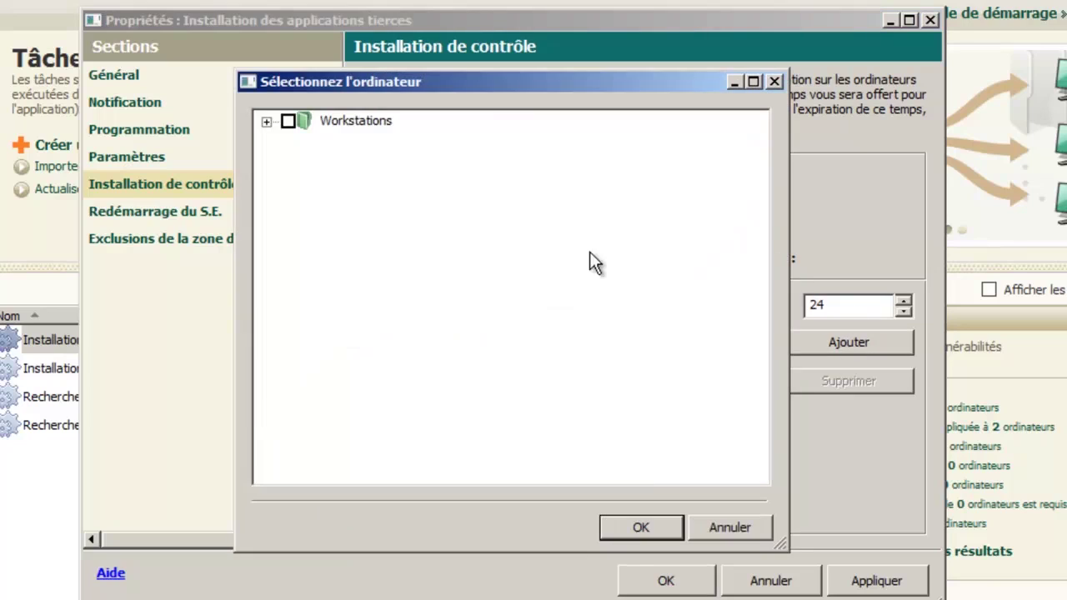
left_click(266, 121)
left_click(305, 161)
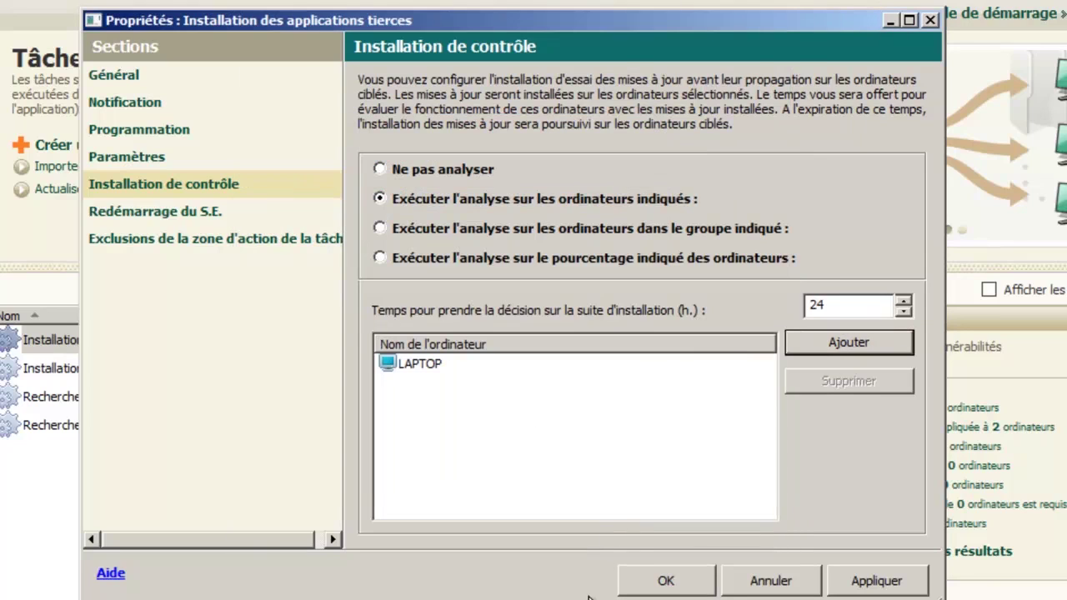
left_click(638, 527)
- Set the time for deciding whether to continue the installation to 48 hours
left_click_drag(834, 306, 738, 298)
type("4")
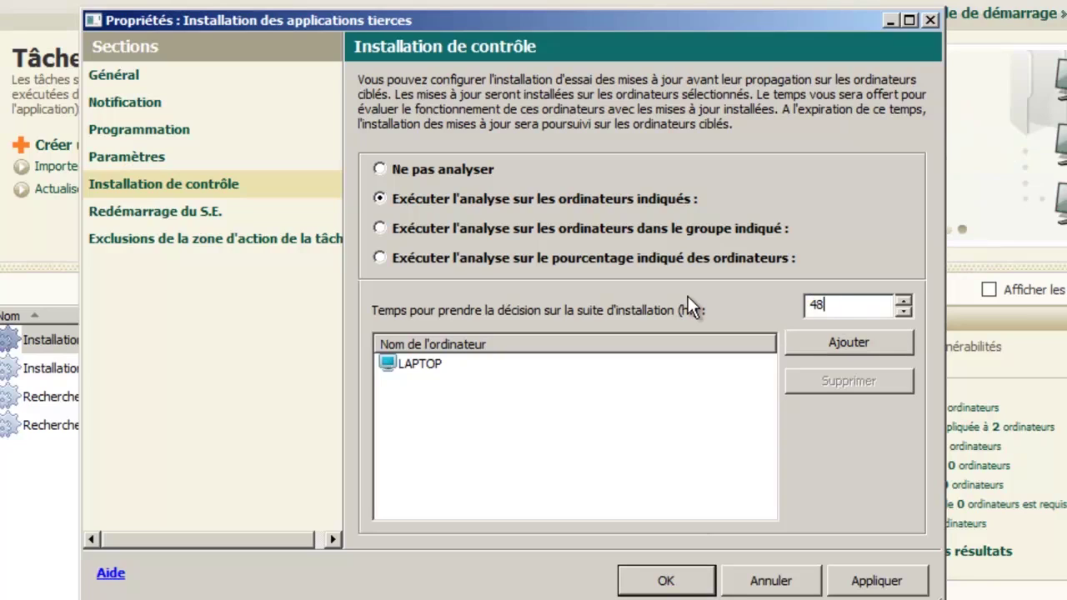
type("8")
left_click(653, 229)
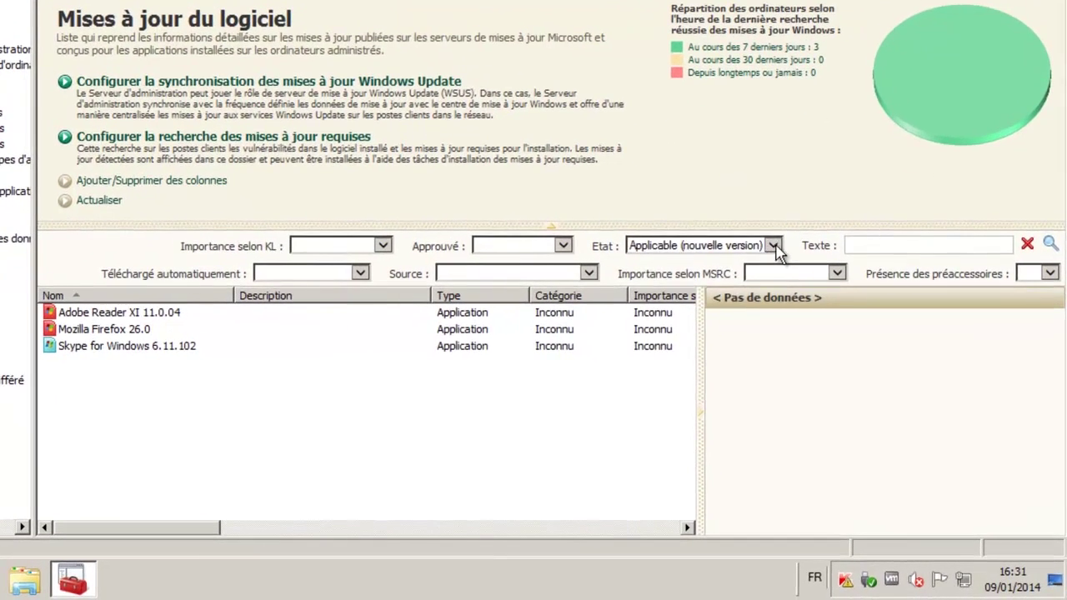
- Compare the software updates in the Applicable state with those in the Applicable (nouvelle version) state
left_click(819, 300)
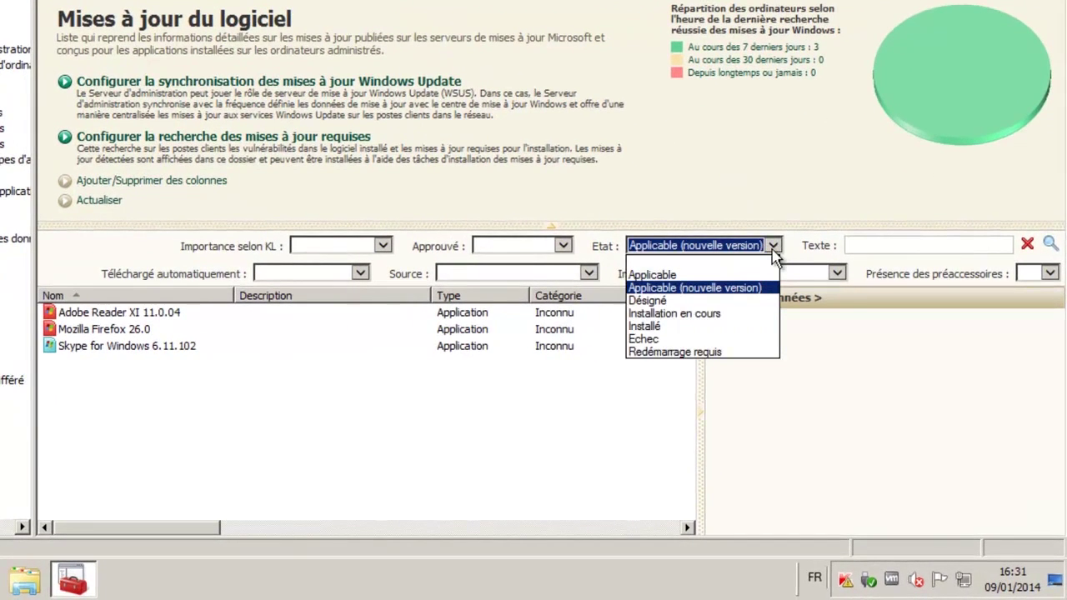
left_click(667, 275)
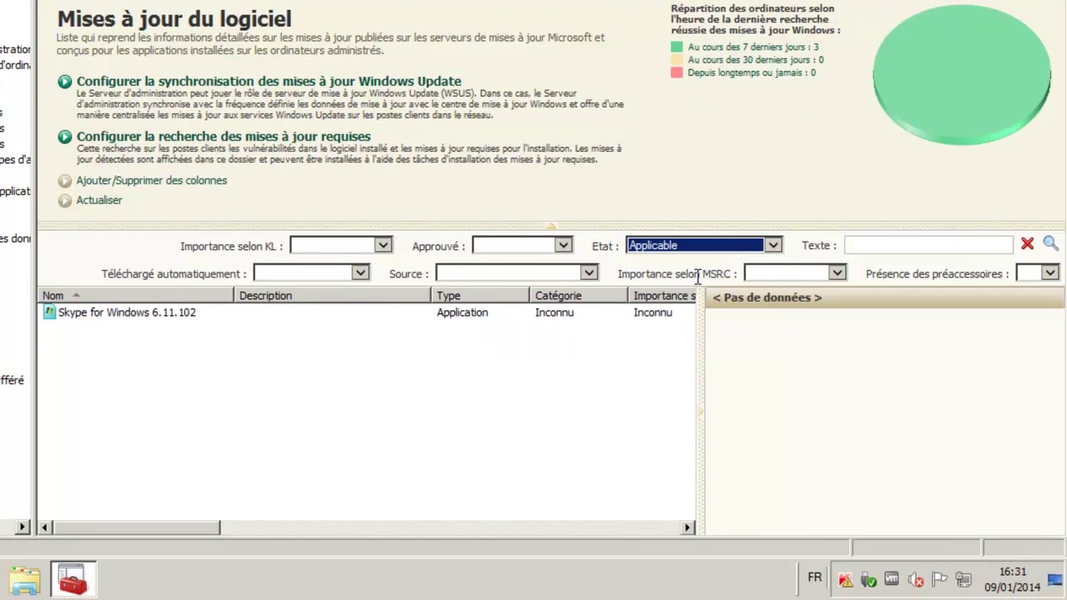
left_click(772, 245)
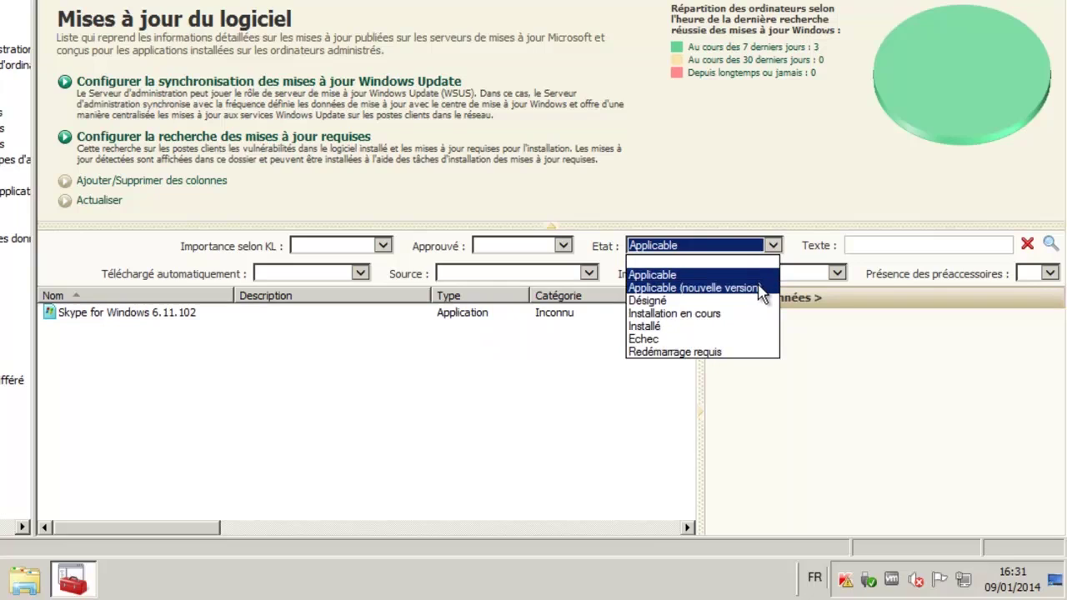
left_click(760, 289)
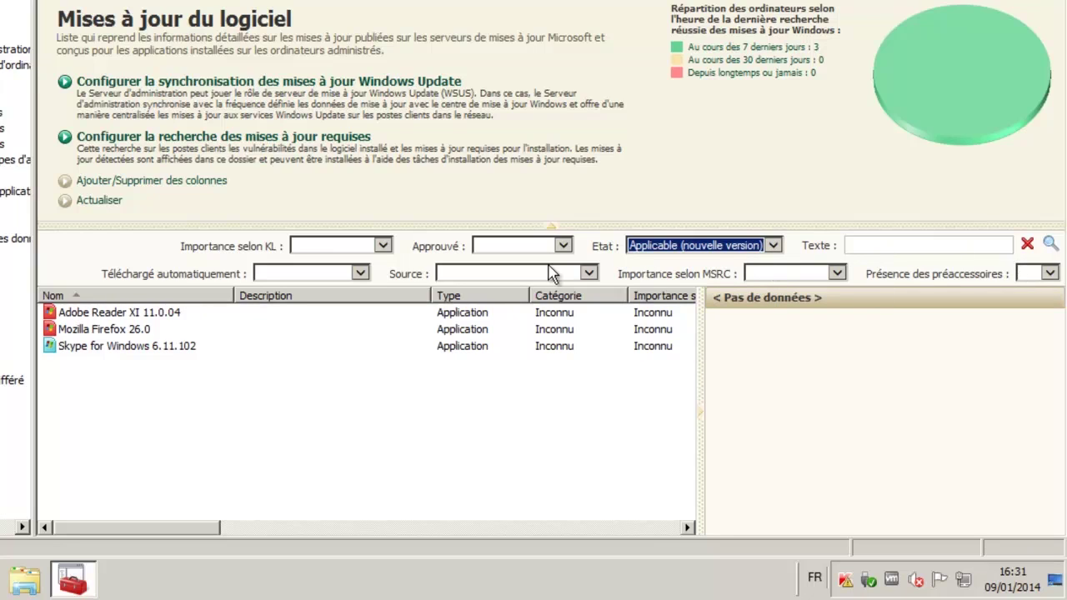
- Mark the Adobe Reader XI 11.0.04 update as Approuvée pour l'installation and save its properties
left_click(140, 320)
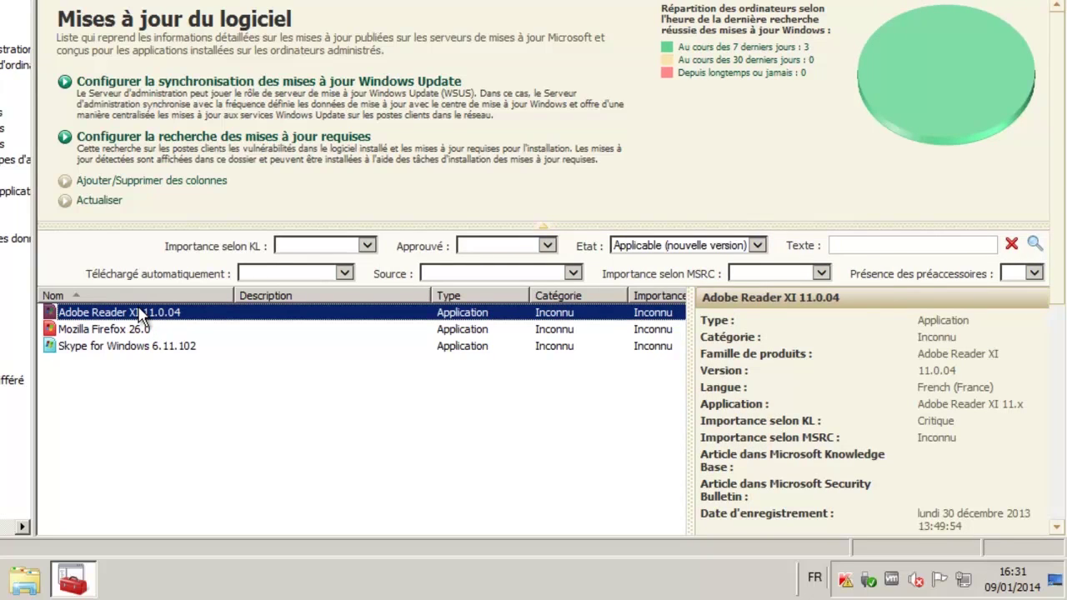
double_click(140, 314)
left_click(689, 217)
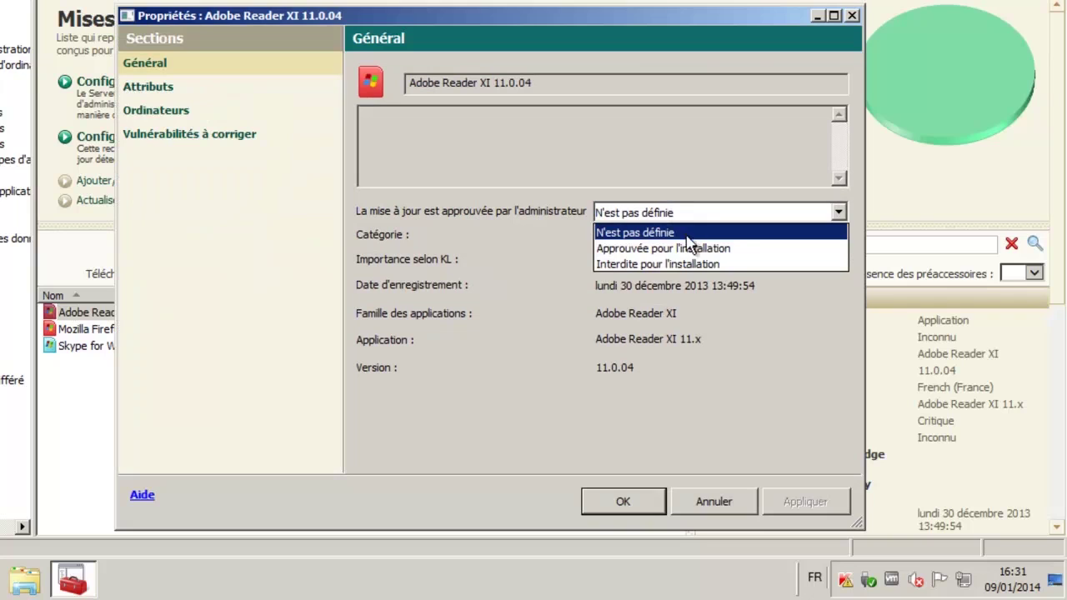
left_click(691, 246)
left_click(644, 508)
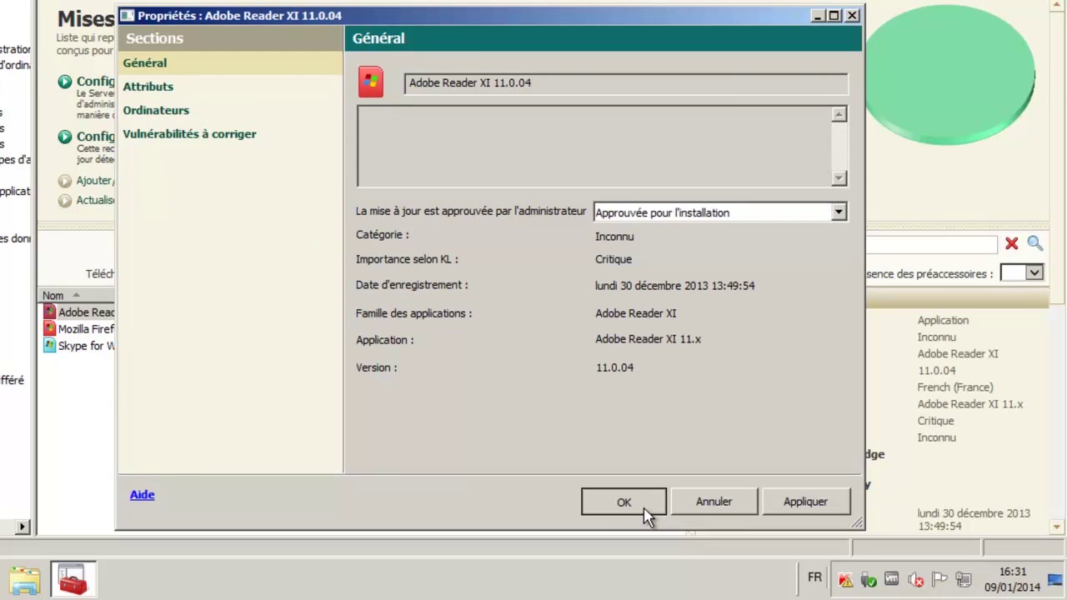
- Mark the Mozilla Firefox 26.0 update as Approuvée pour l'installation and save its properties
left_click(82, 333)
double_click(81, 332)
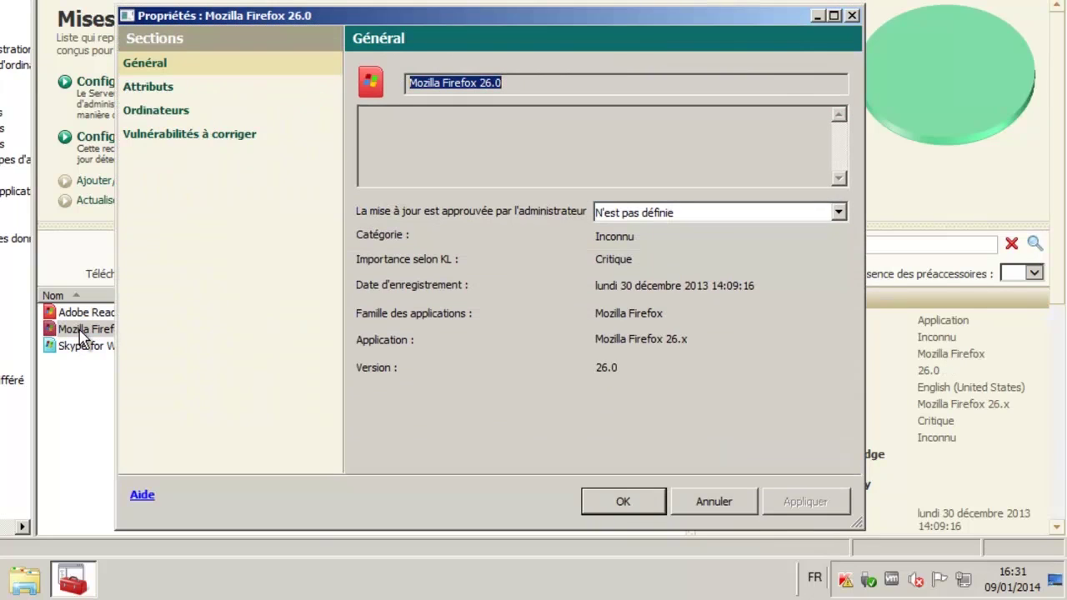
left_click(625, 218)
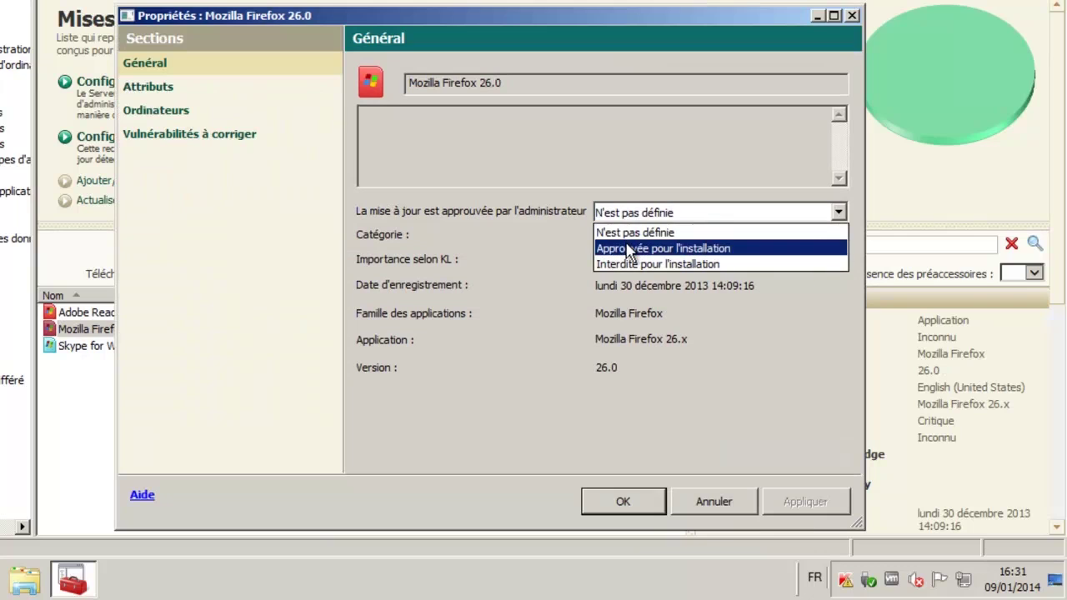
left_click(627, 246)
left_click(631, 491)
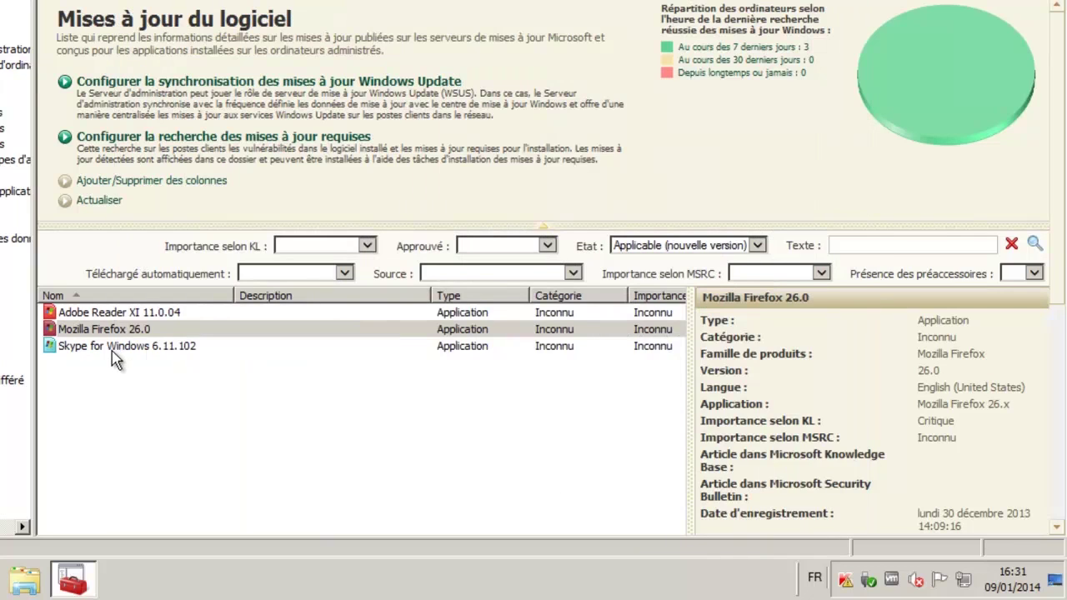
- Mark the Skype for Windows 6.11.102 update as Approuvée pour l'installation and save its properties
double_click(114, 347)
left_click(620, 214)
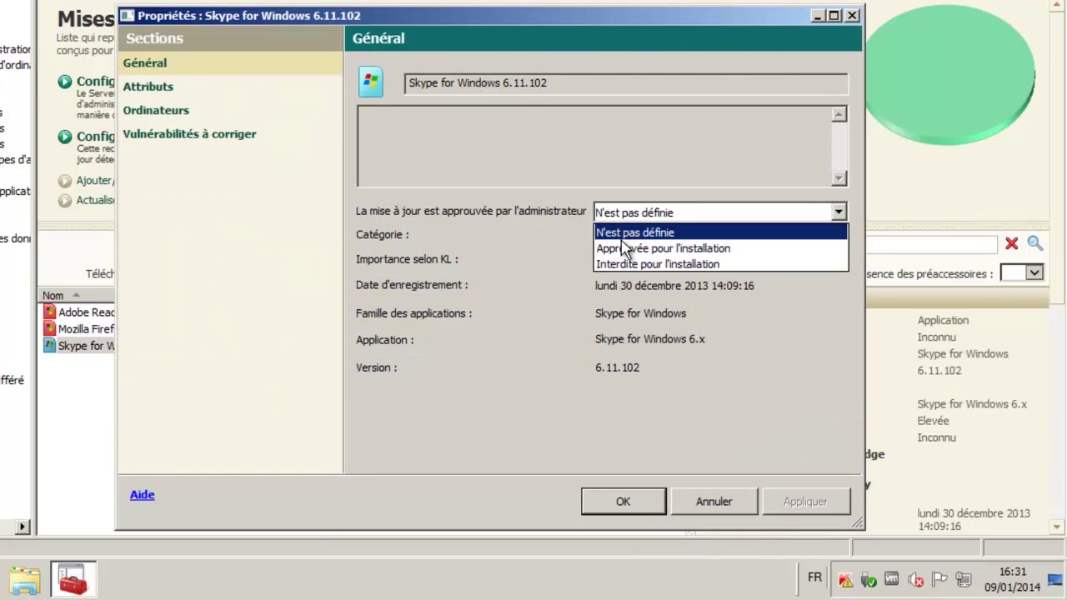
left_click(627, 247)
left_click(626, 503)
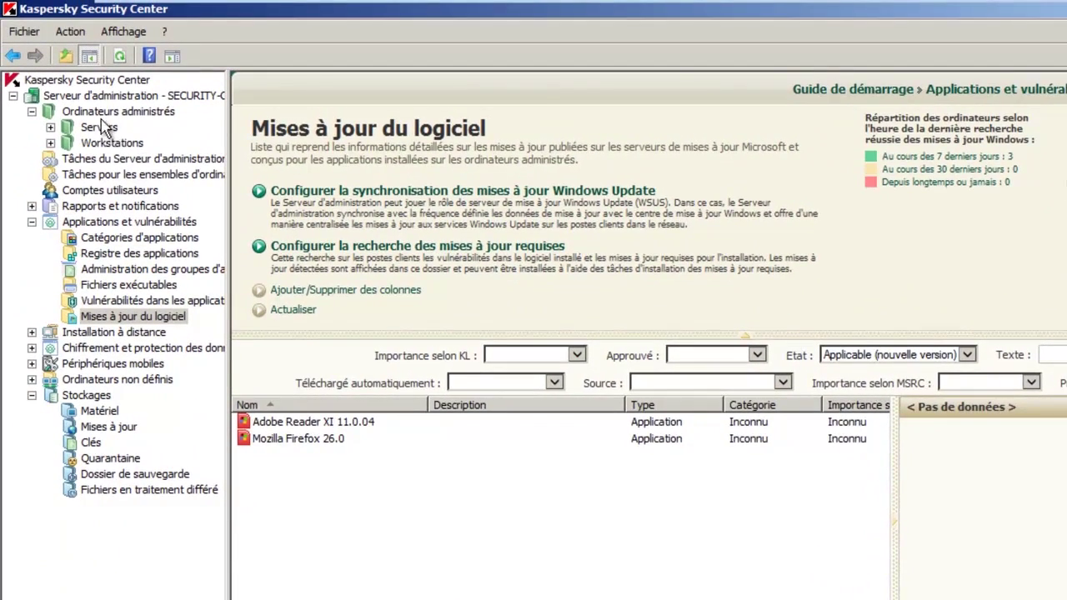
- In the Workstations task Installation des applications tierces, allow new application versions during updates and enable installing the required system modules
left_click(109, 143)
right_click(315, 408)
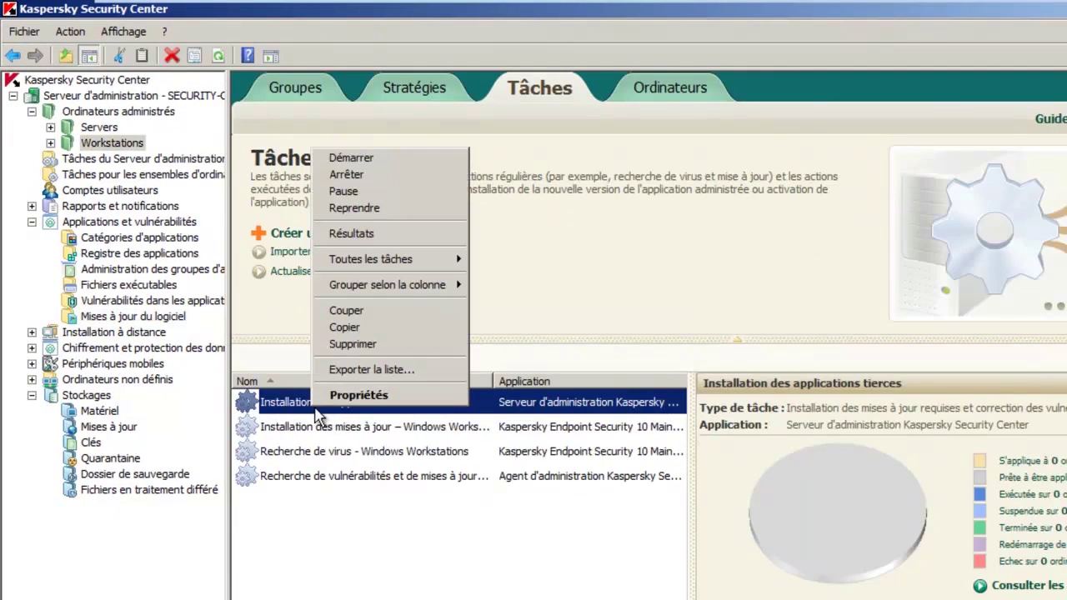
left_click(334, 396)
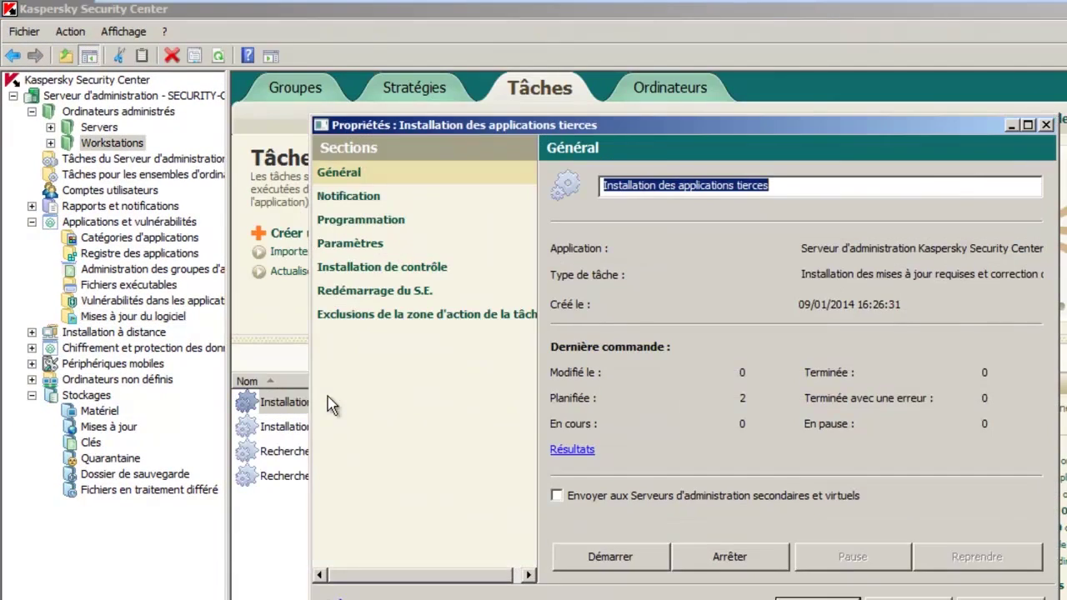
left_click(359, 247)
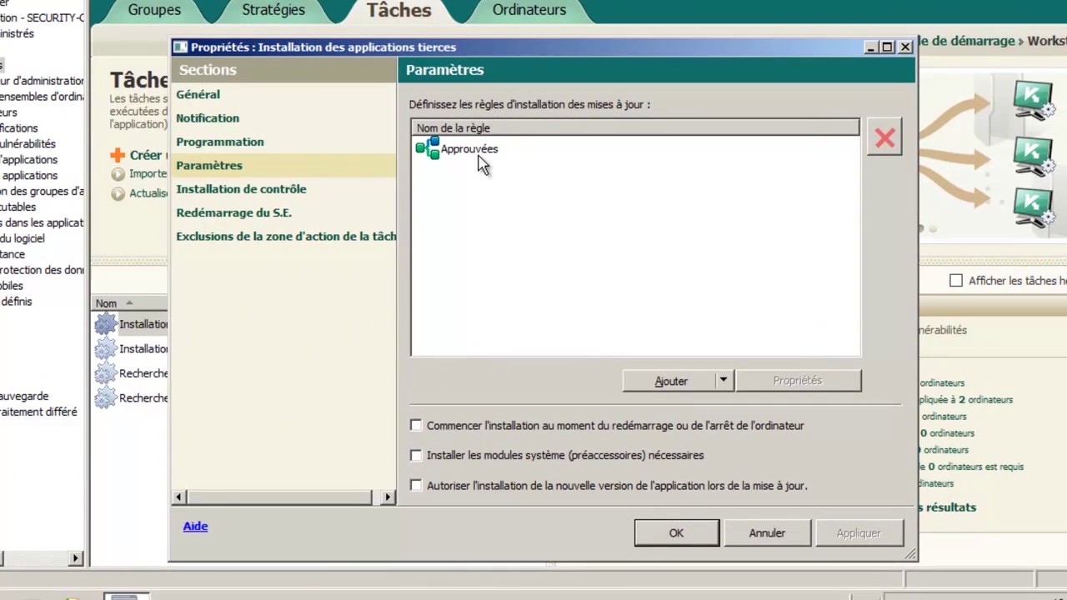
left_click(481, 151)
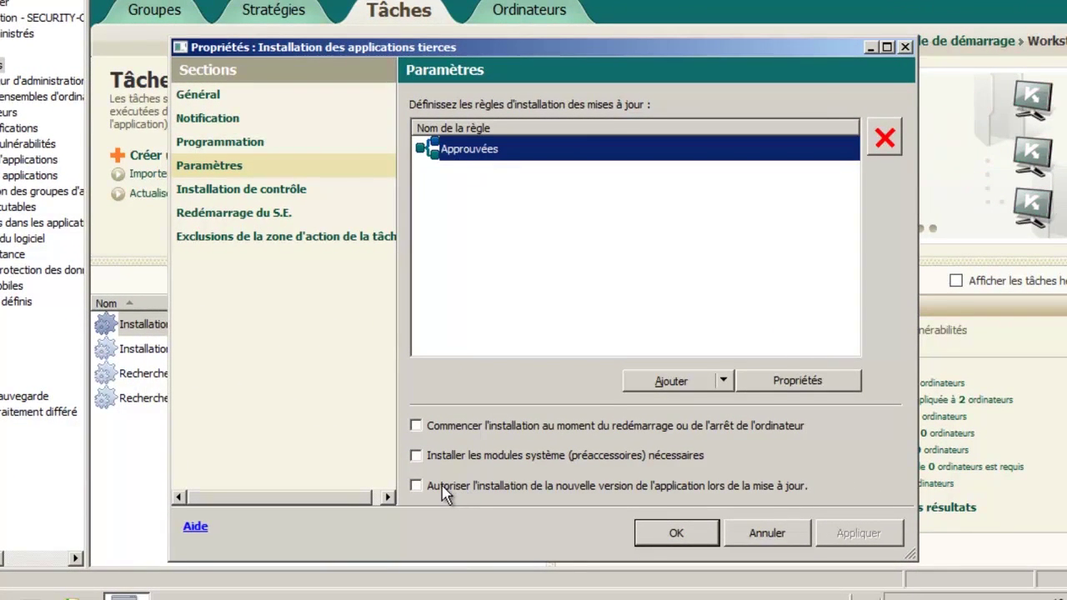
left_click(416, 487)
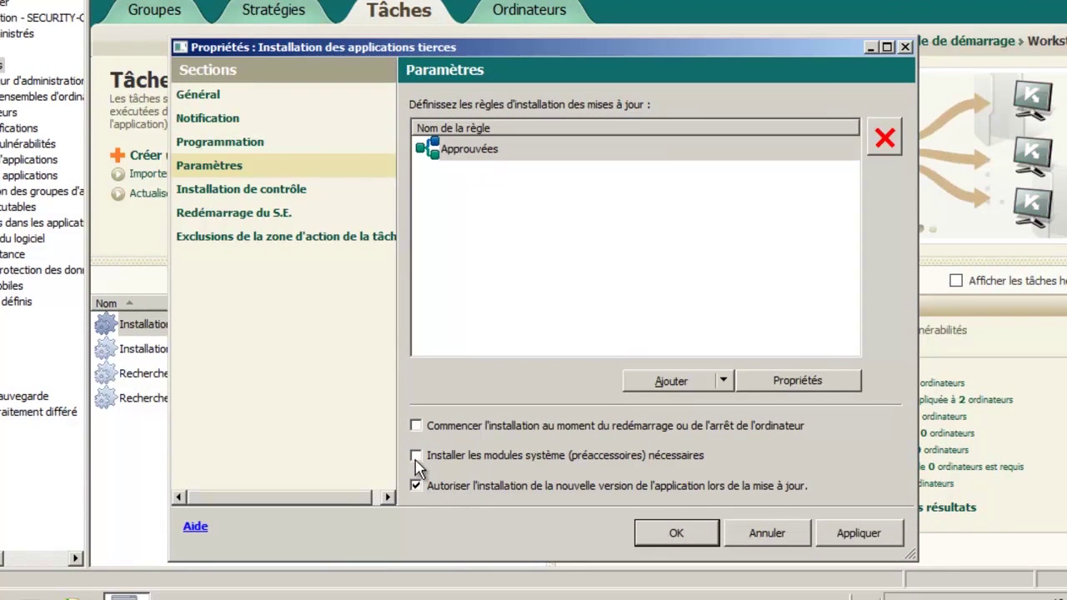
left_click(415, 455)
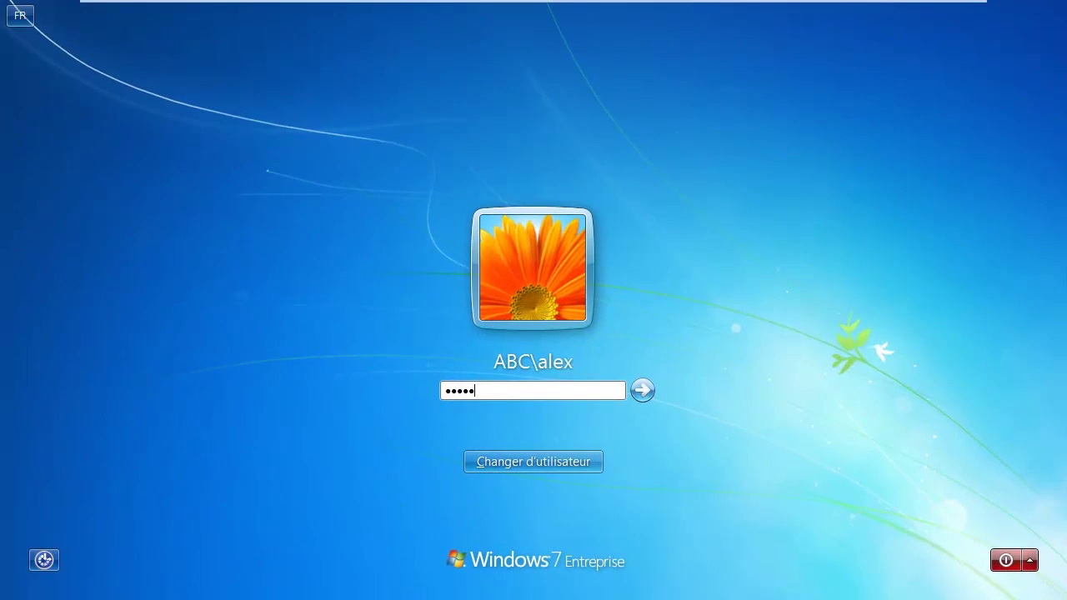
- Sign in to the Windows 7 client computer with the account password and open Adobe Reader XI
key("Return")
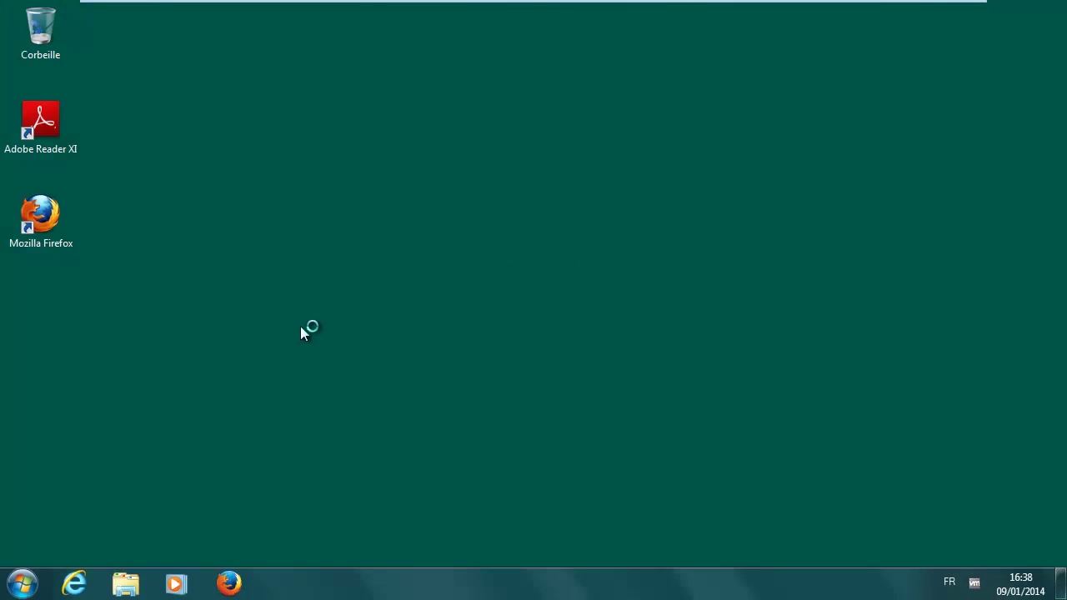
double_click(50, 127)
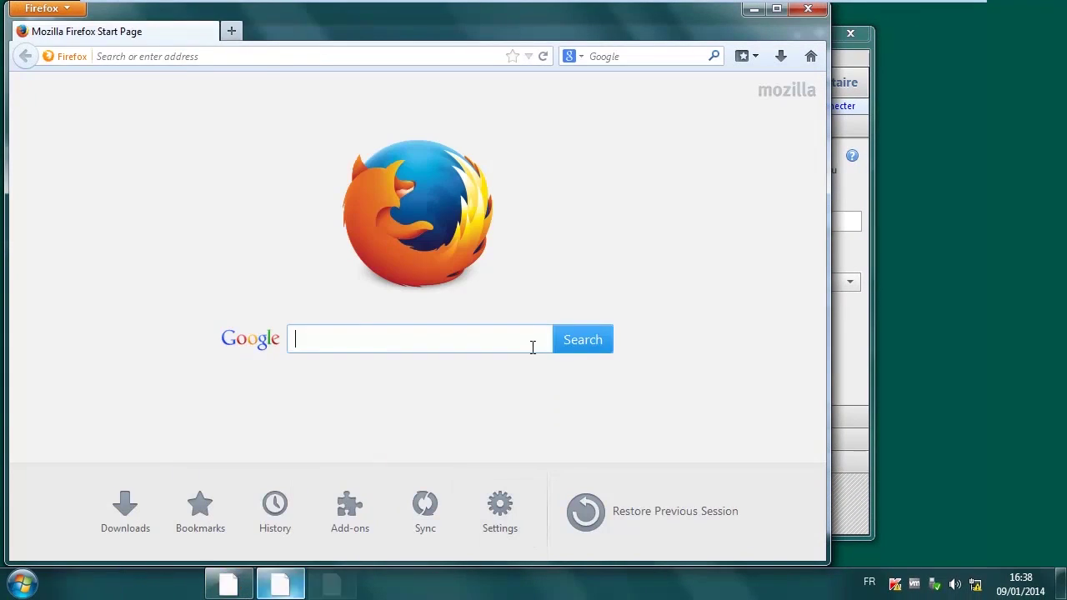
- Check the installed Firefox version in the About Firefox information
left_click(50, 8)
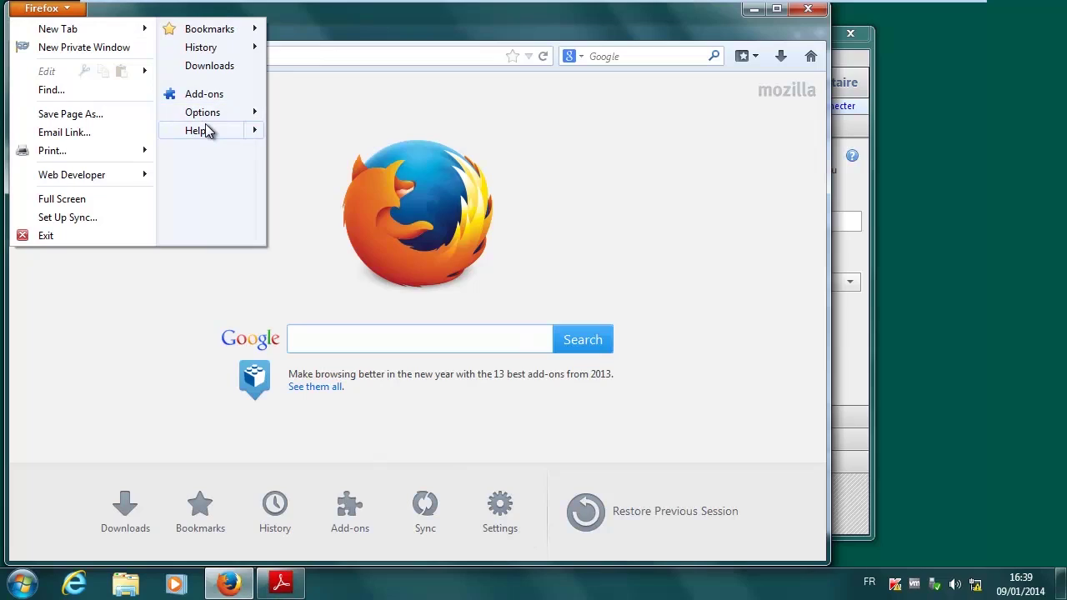
mouse_move(207, 131)
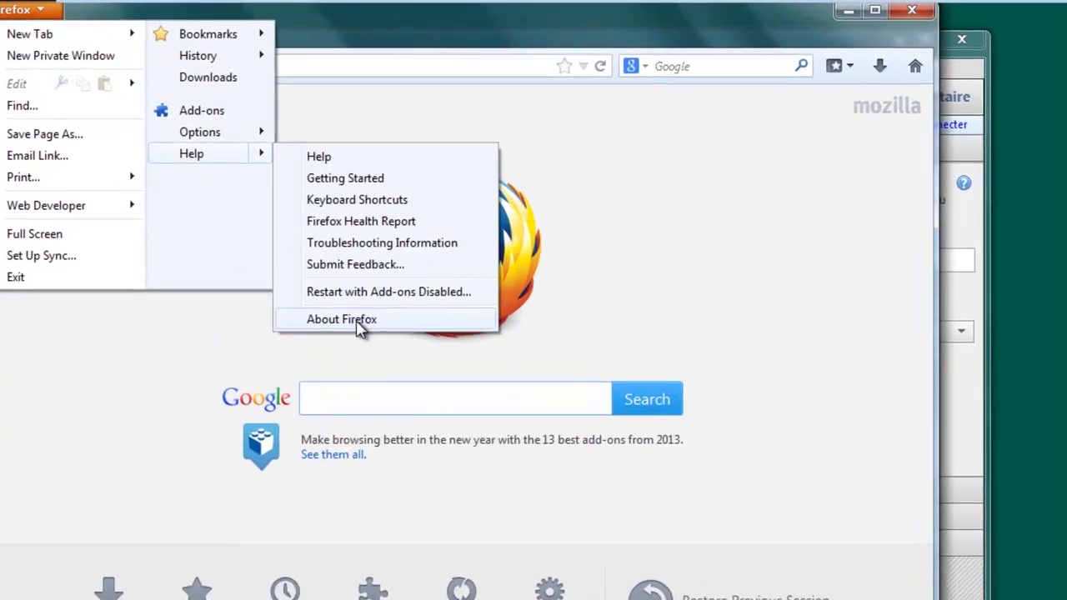
left_click(342, 277)
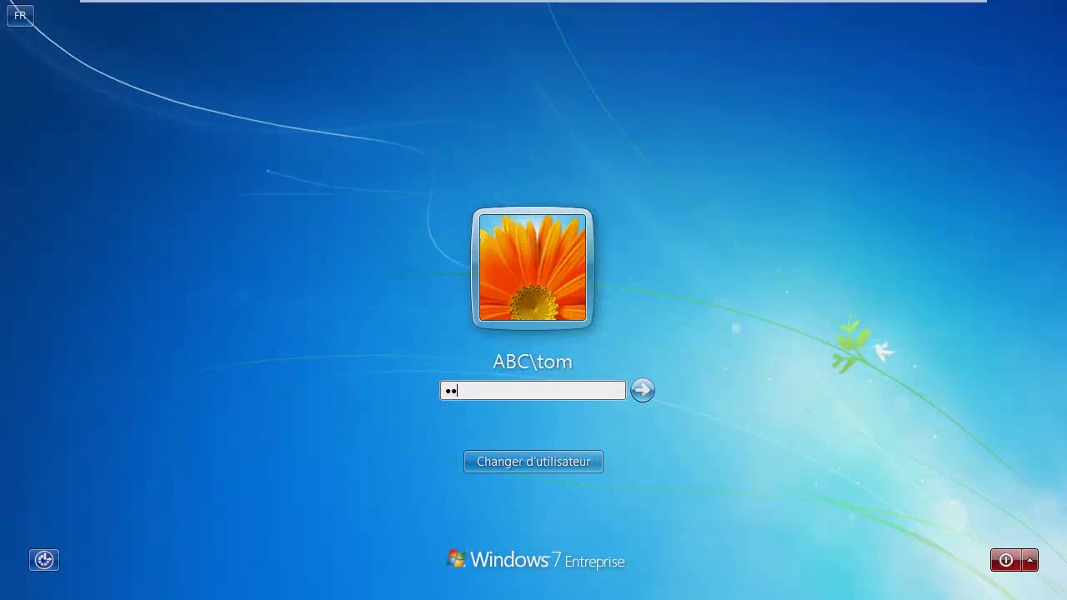
- Sign in to the other Windows 7 client computer with the account password
type("*")
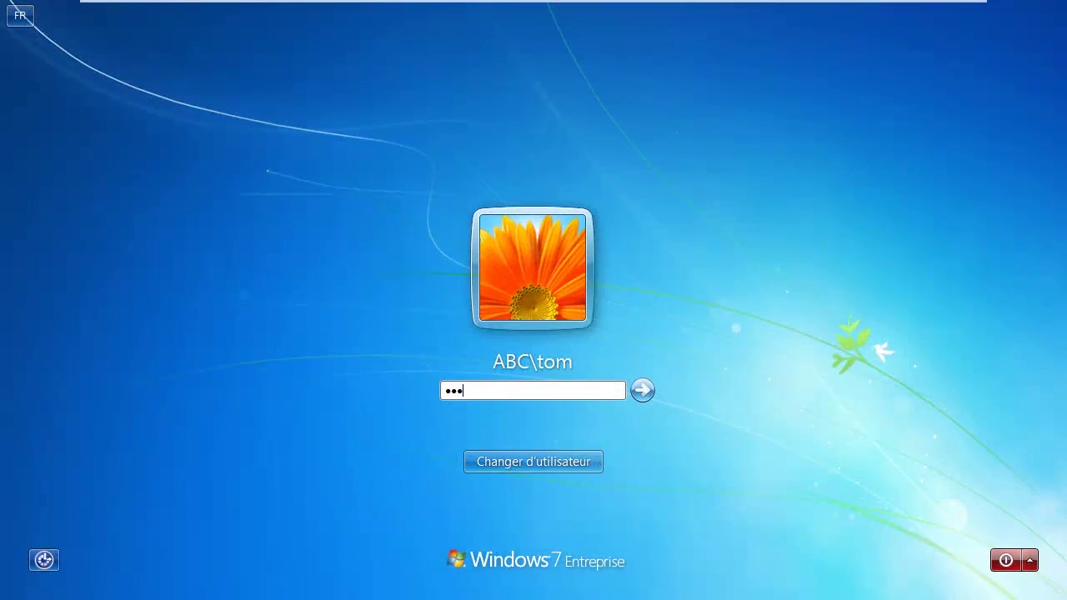
type("*****")
key("Return")
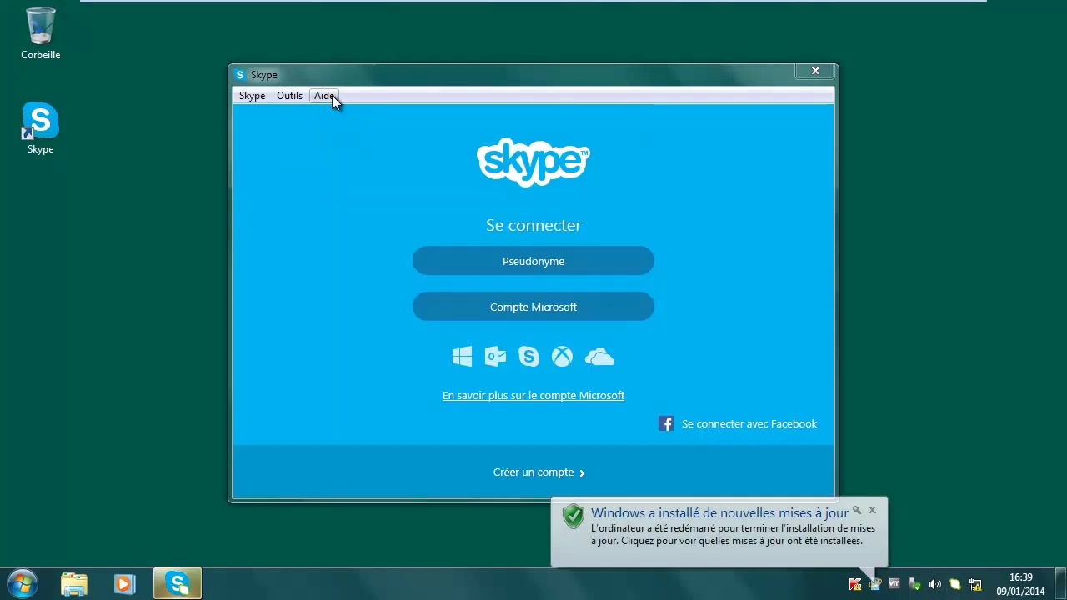
- Check the installed Skype version in its À propos information, and quit Skype
left_click(324, 95)
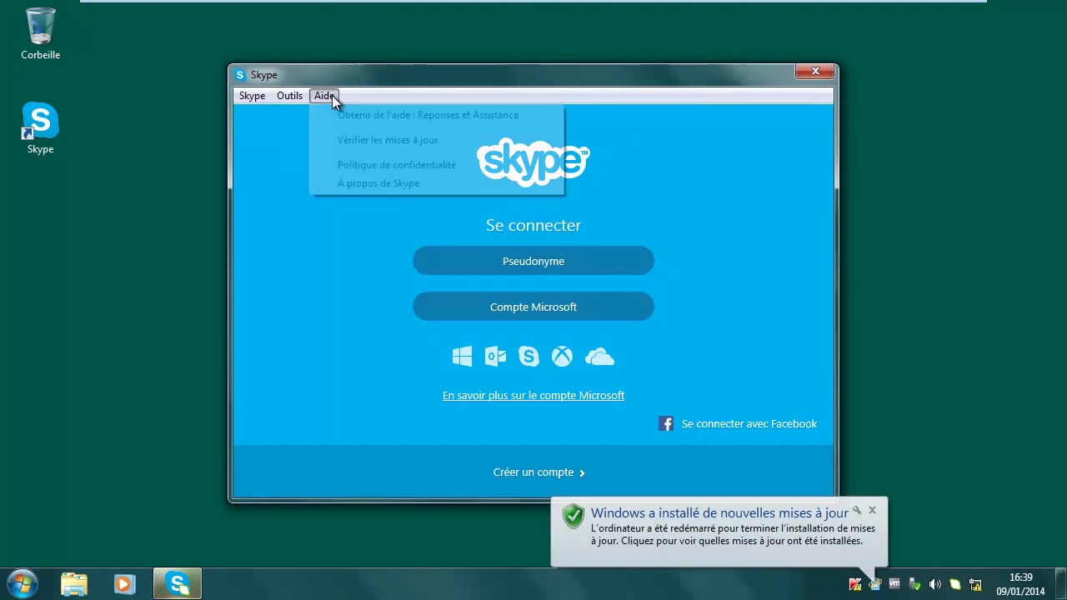
left_click(348, 183)
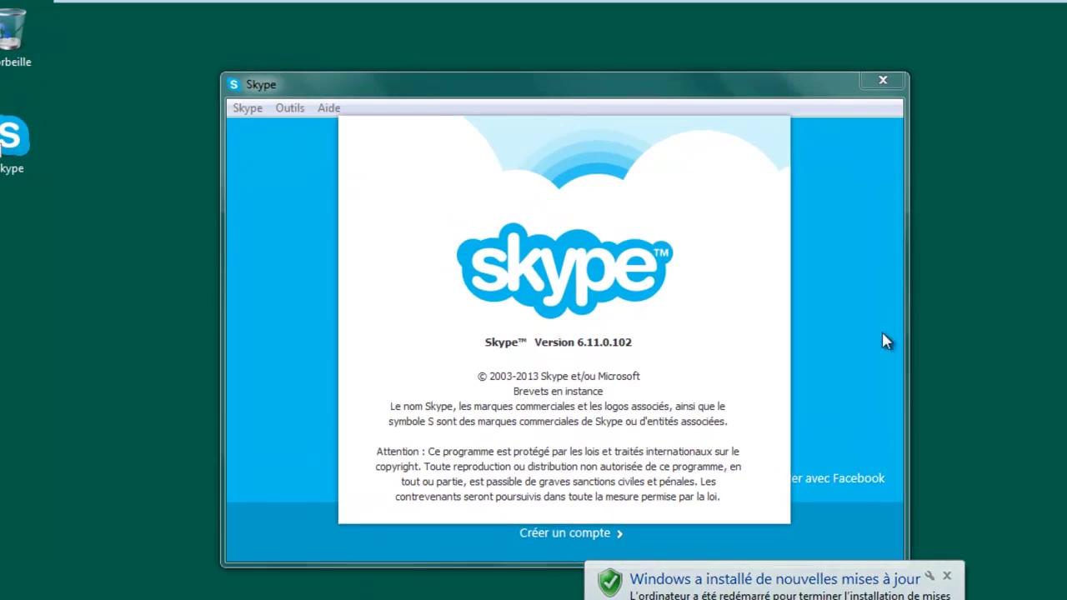
left_click(889, 90)
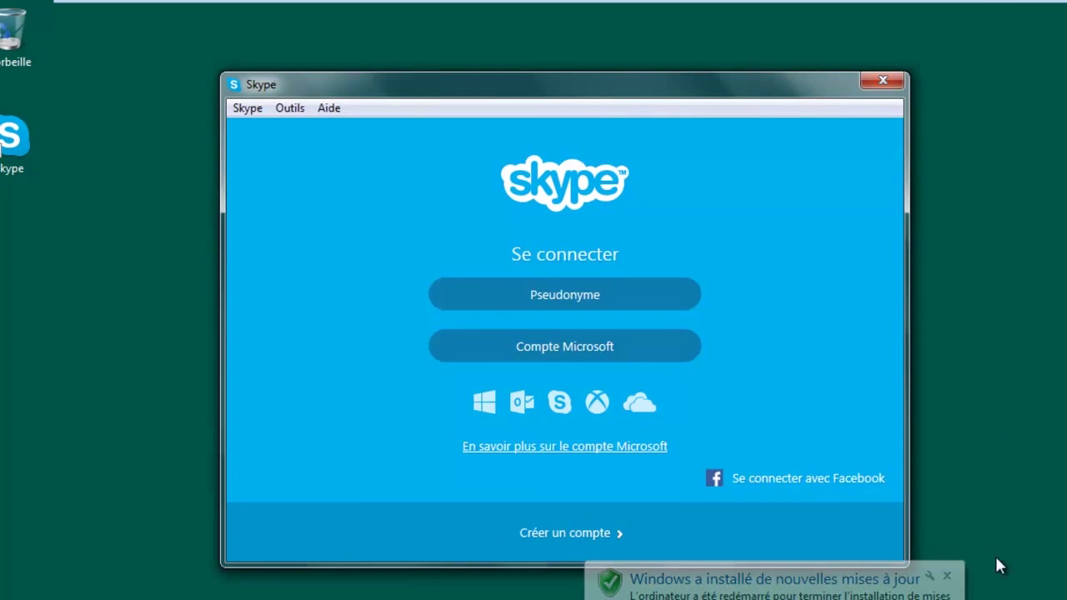
left_click(883, 80)
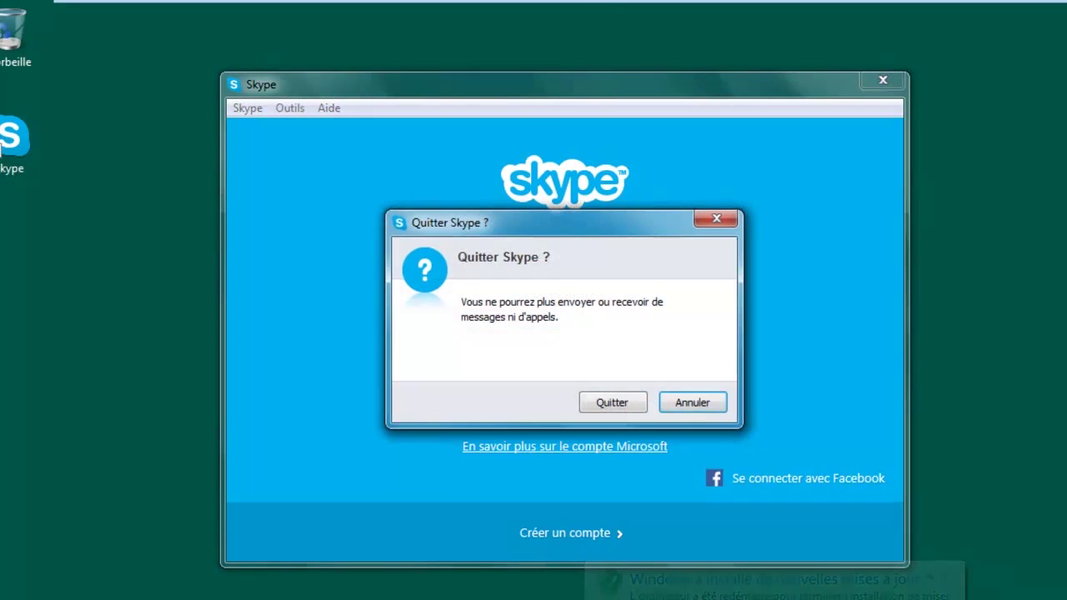
left_click(611, 401)
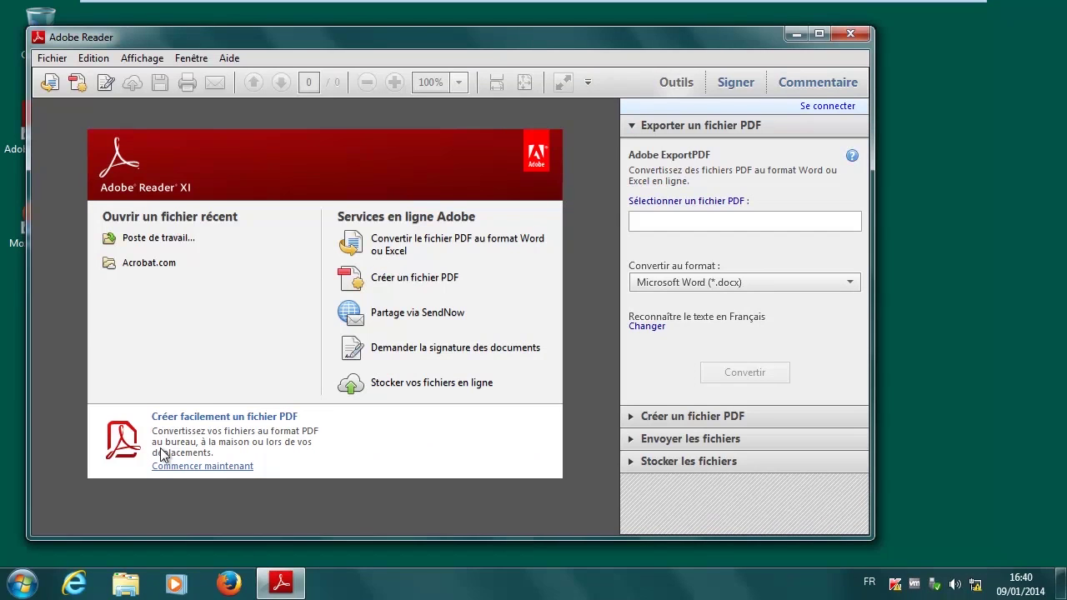
left_click_drag(722, 28, 710, 35)
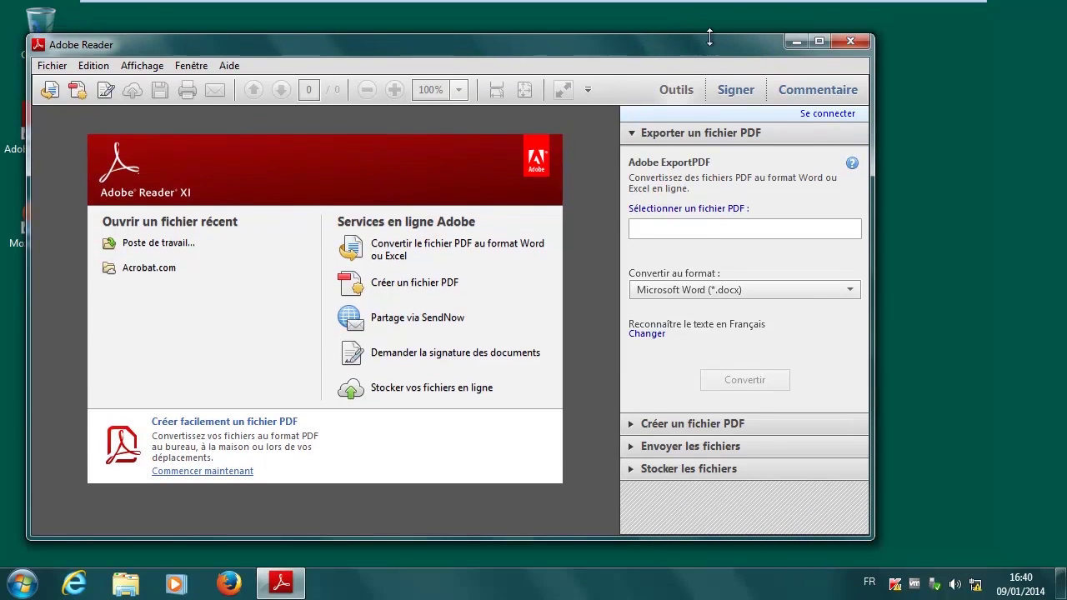